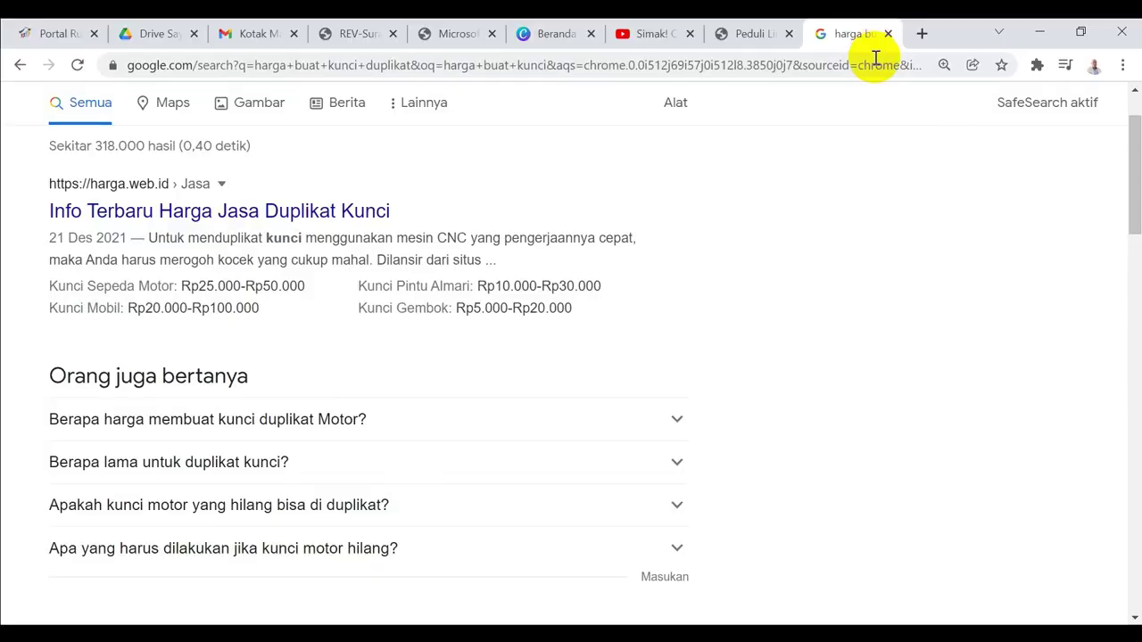
Load cmsreg.dto.kemkes.go.id in a new Chrome tab to reach the Registrasi User form
left_click(872, 58)
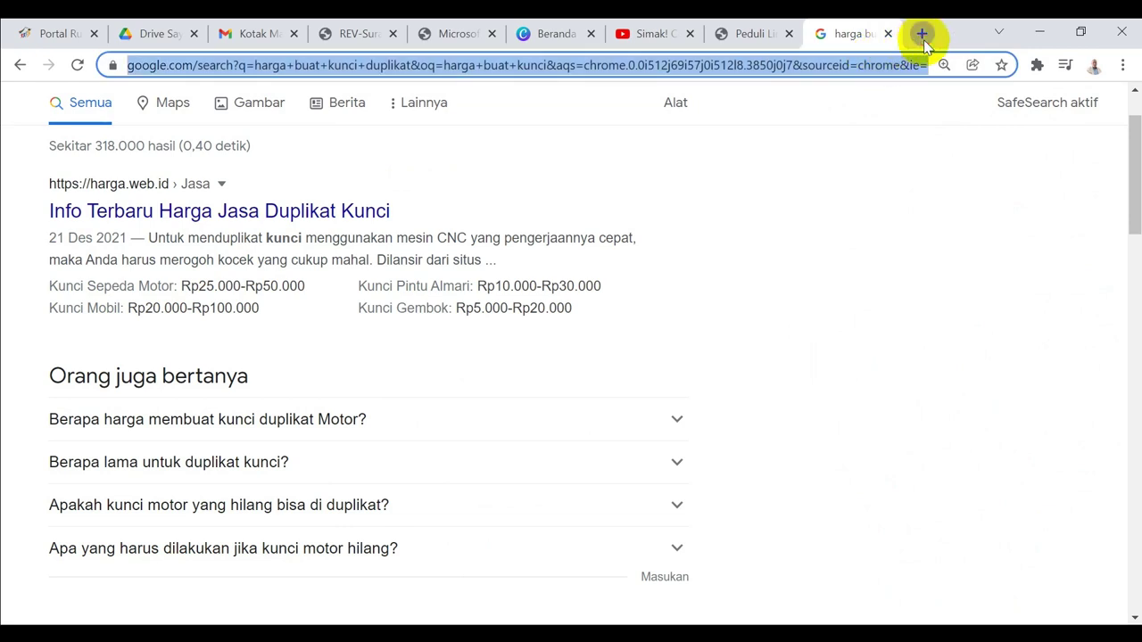
left_click(921, 36)
type("https://cmsreg.dto.kemkes.go.id/")
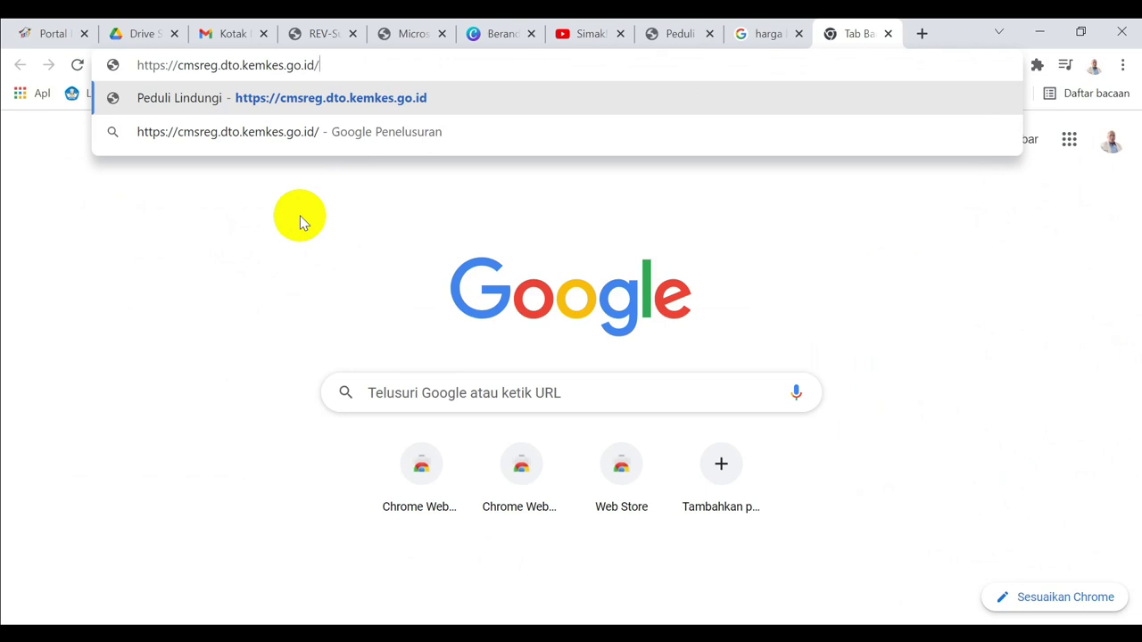
key("XF86MonBrightnessUp")
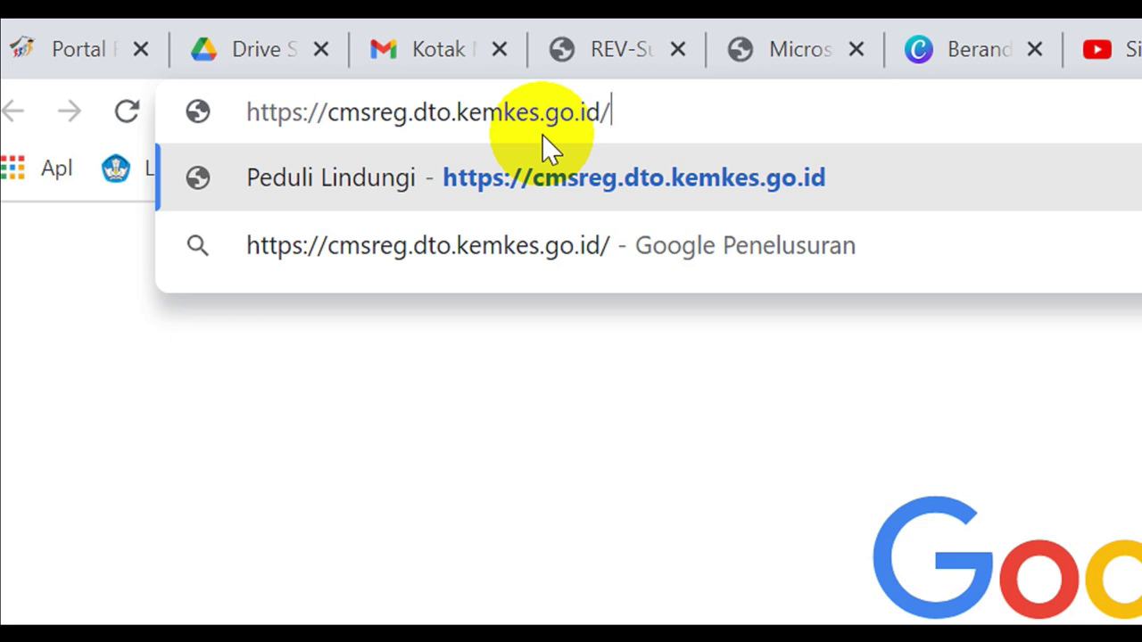
key("Return")
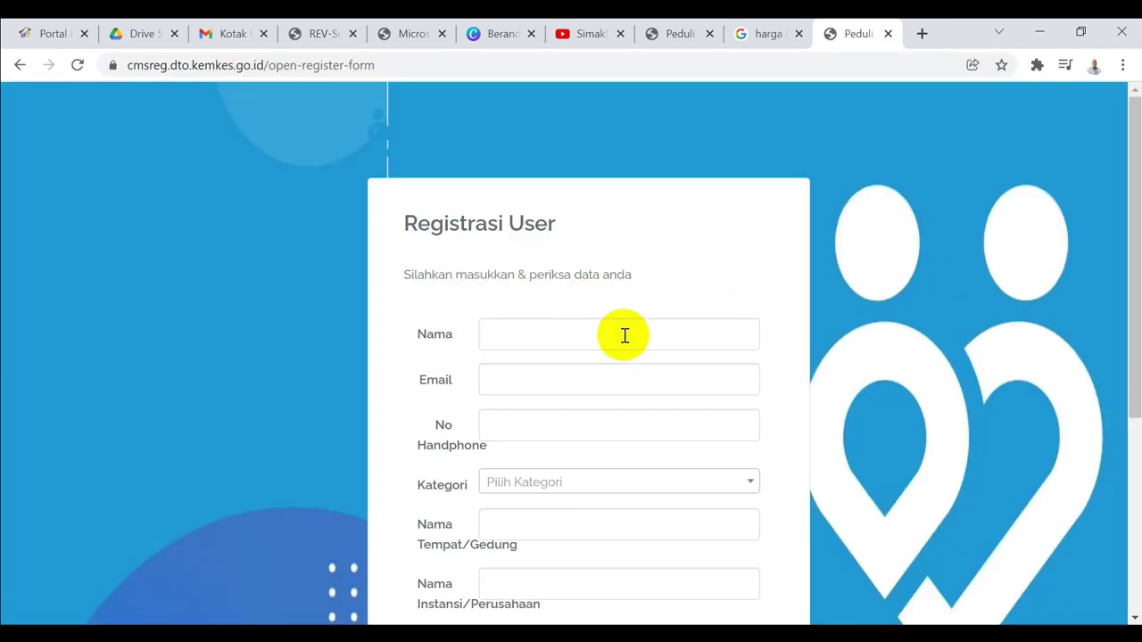
Fill the name and e-mail from saved autofill data, and enter the phone number
left_click_drag(1133, 162, 1138, 197)
left_click(582, 284)
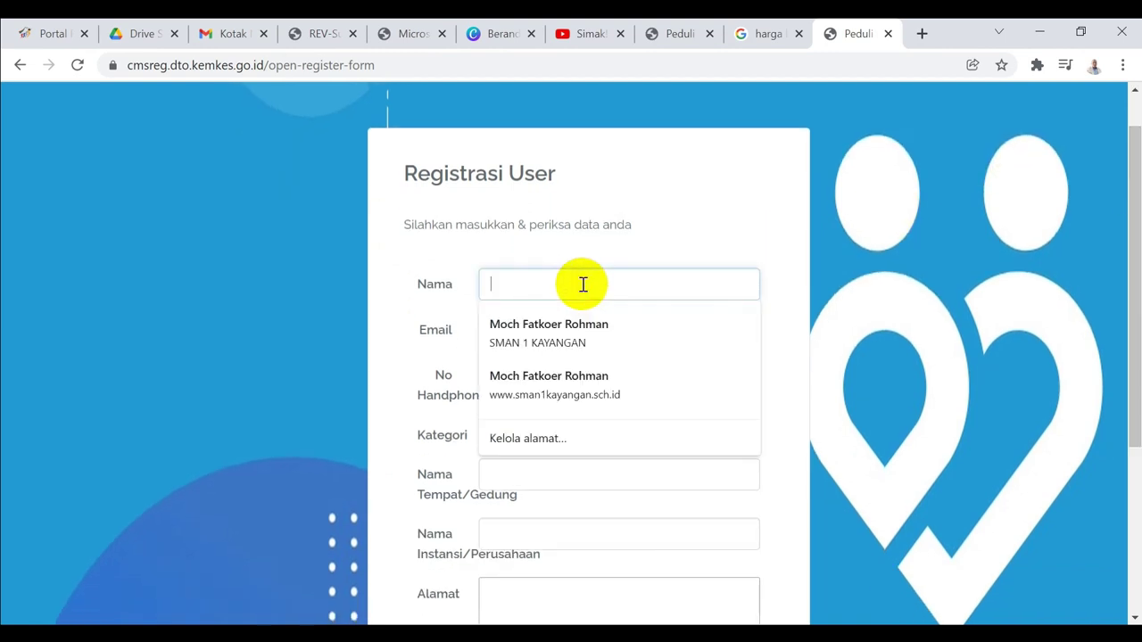
left_click(543, 338)
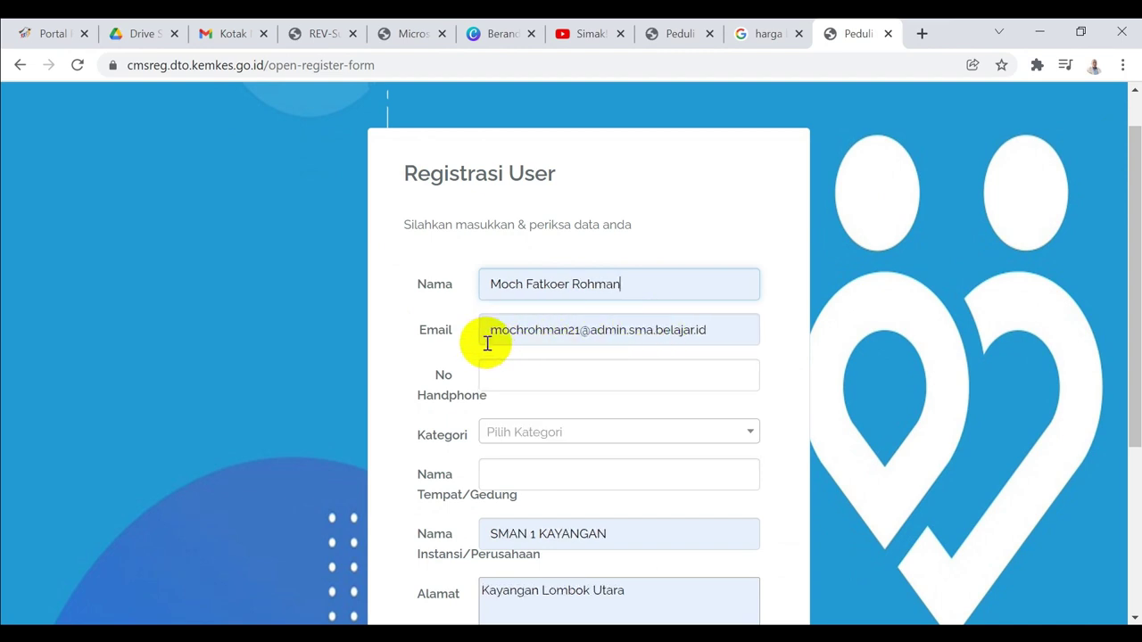
left_click(511, 381)
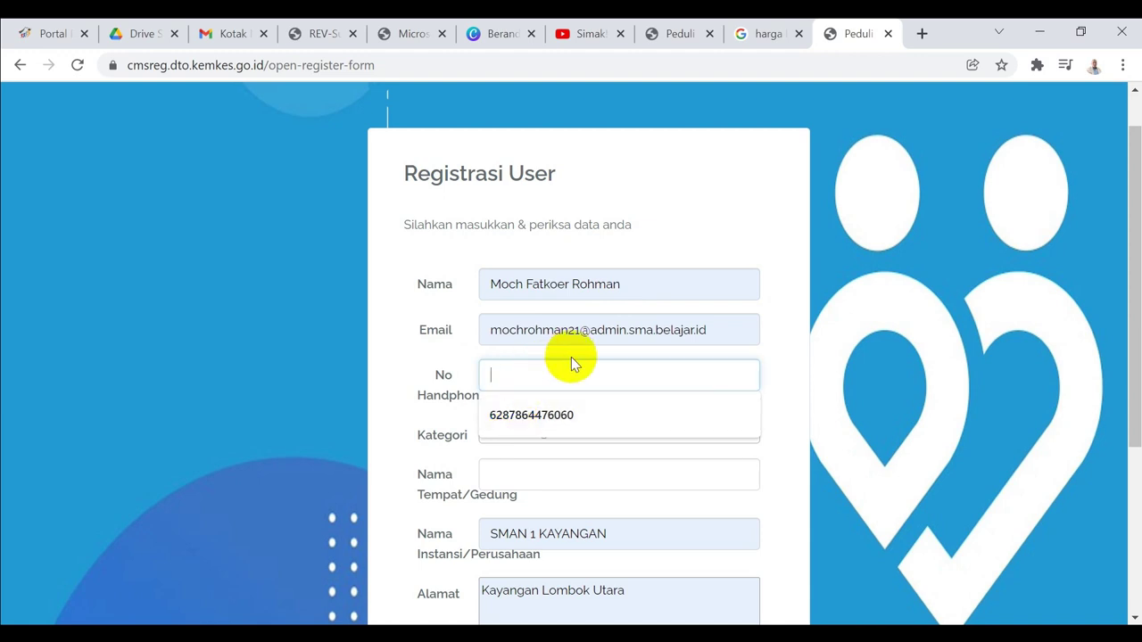
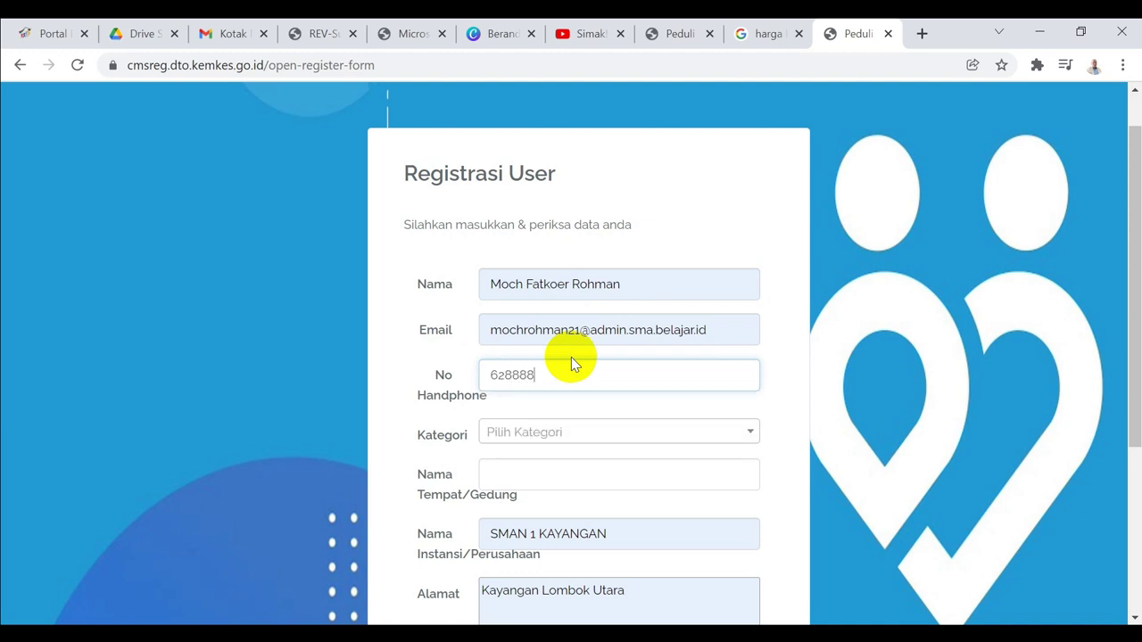
left_click(778, 379)
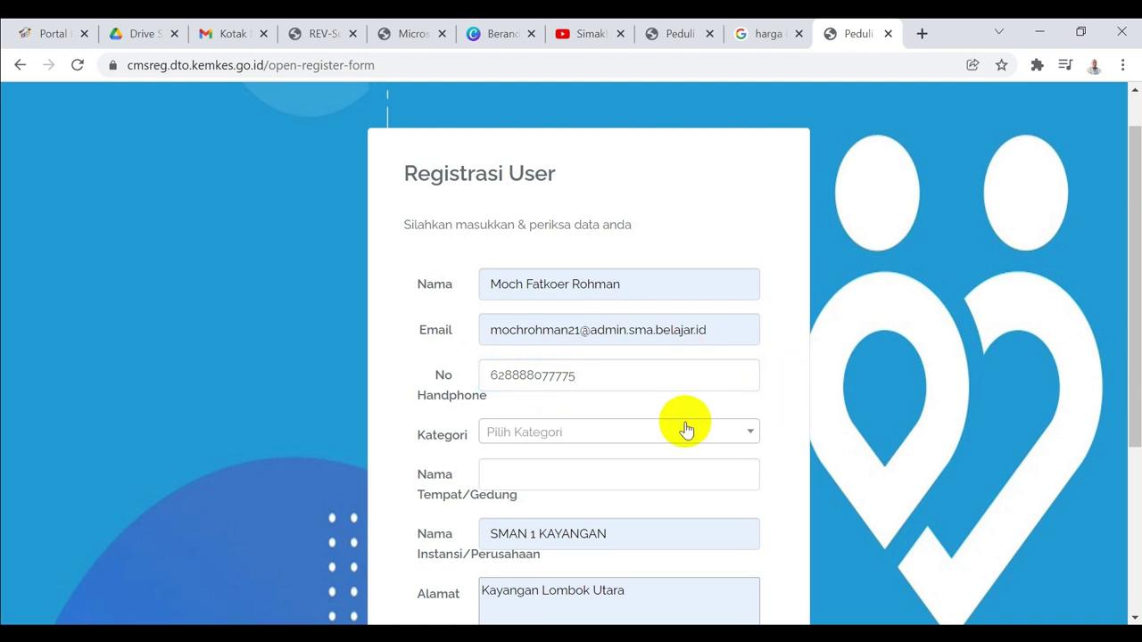
Set Kategori to Sekolah and Nama Tempat/Gedung to SMAN 1 KAYANGAN
left_click(755, 441)
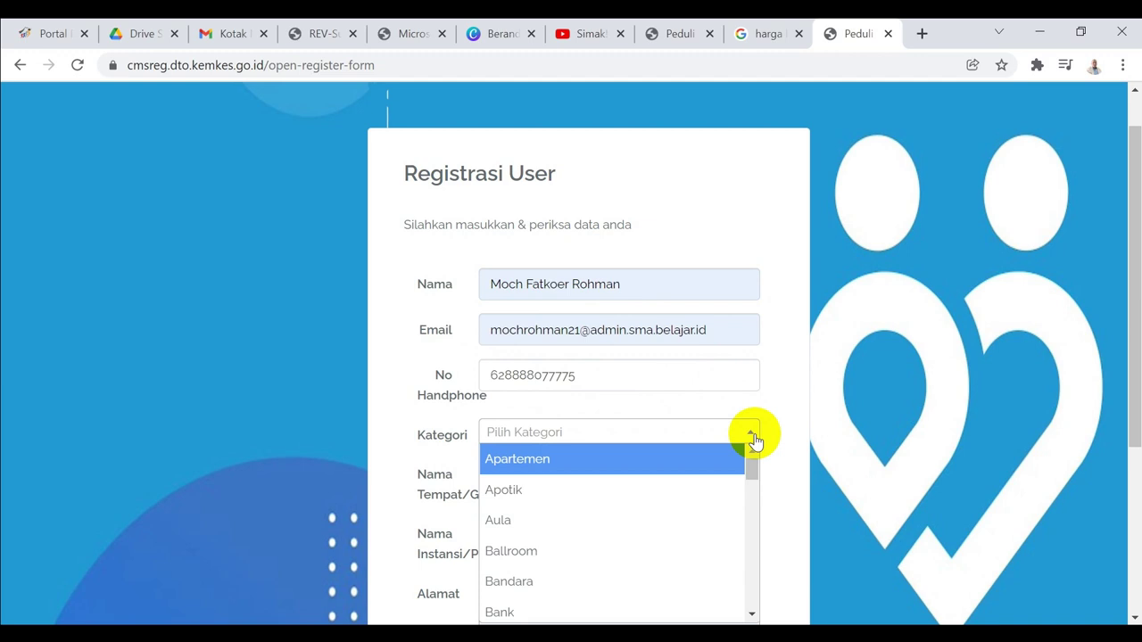
left_click_drag(752, 471, 752, 565)
left_click(496, 558)
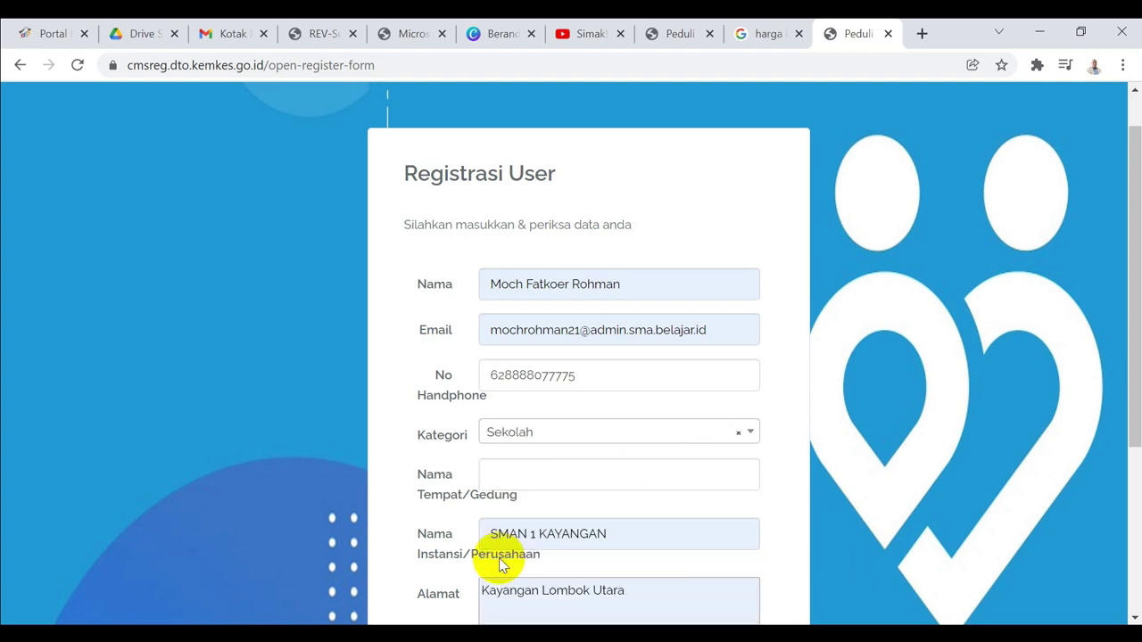
left_click_drag(1136, 371, 1134, 403)
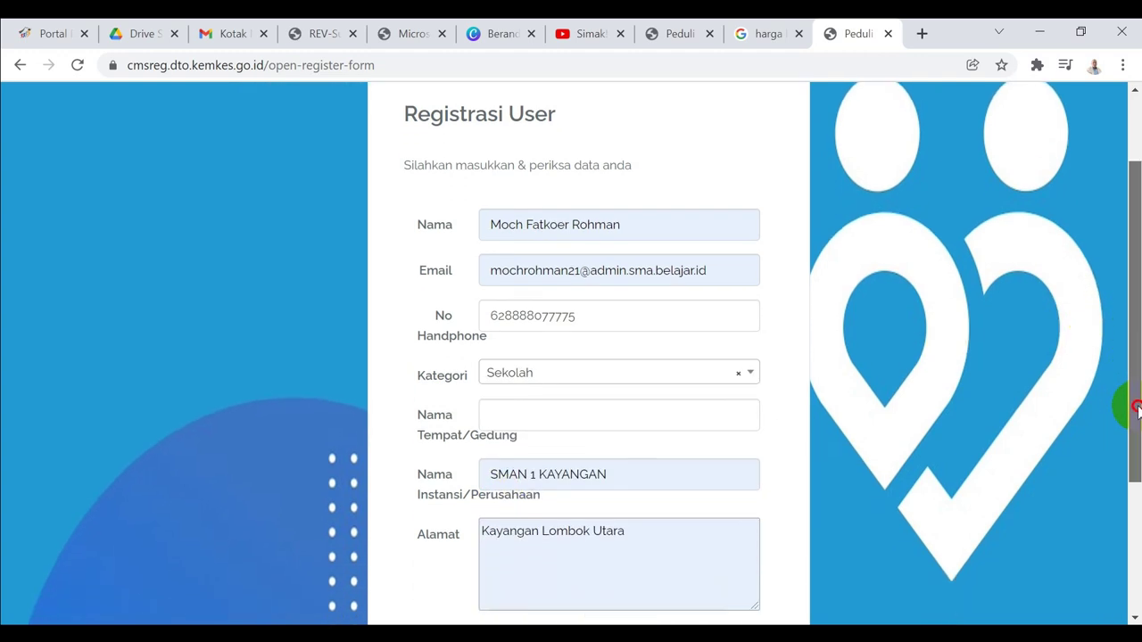
left_click(599, 414)
type("SMAN 1 KAYANGAN")
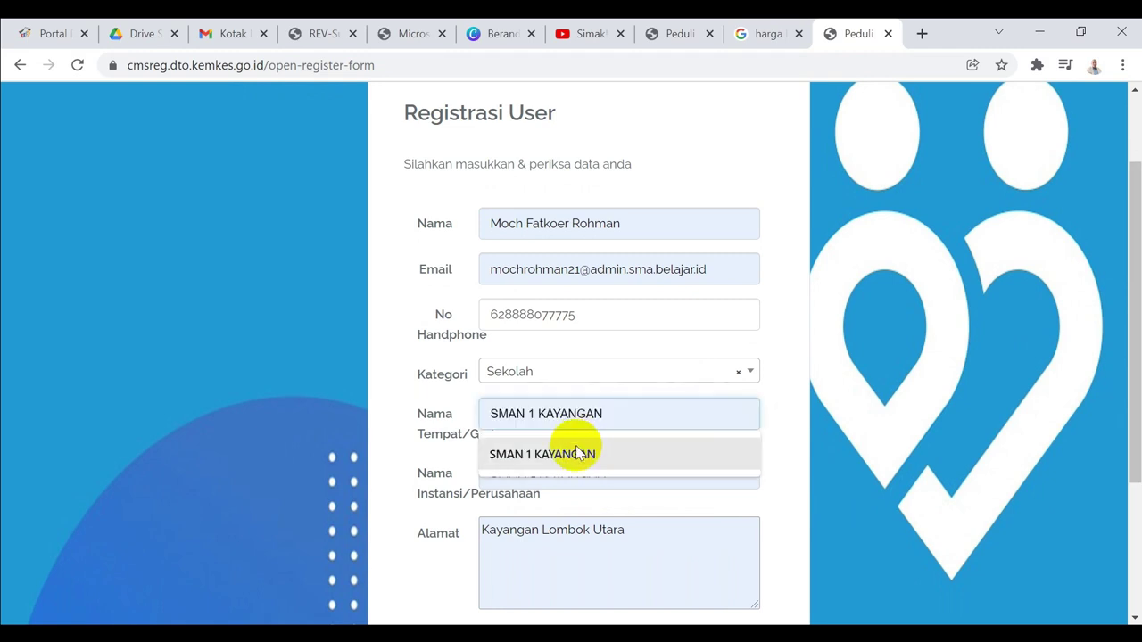
left_click(573, 452)
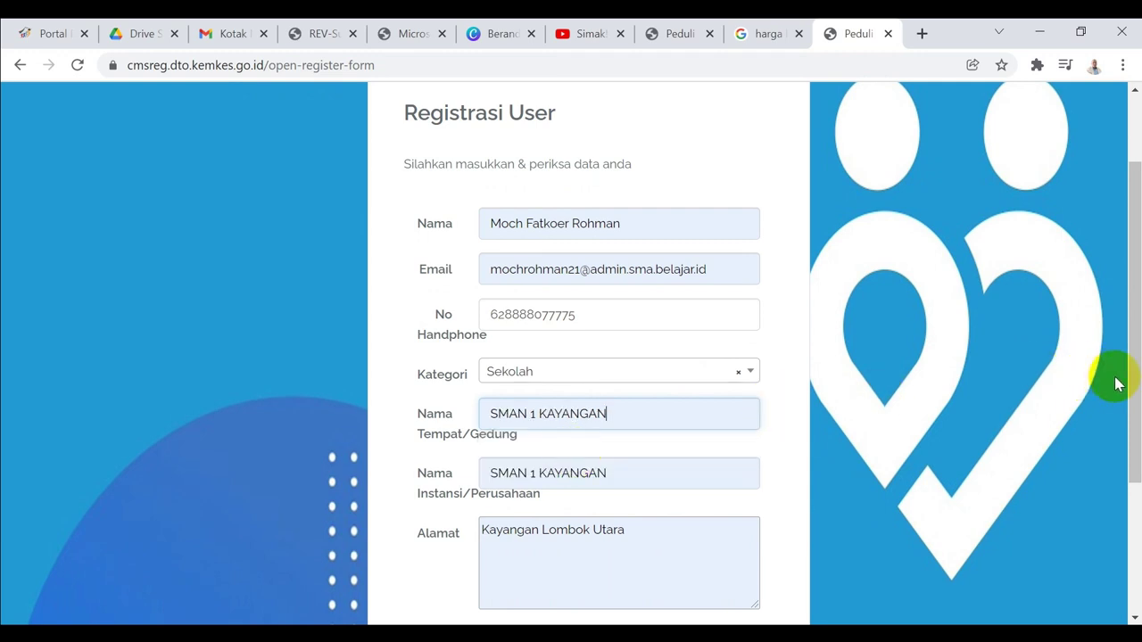
left_click_drag(1137, 383, 1137, 470)
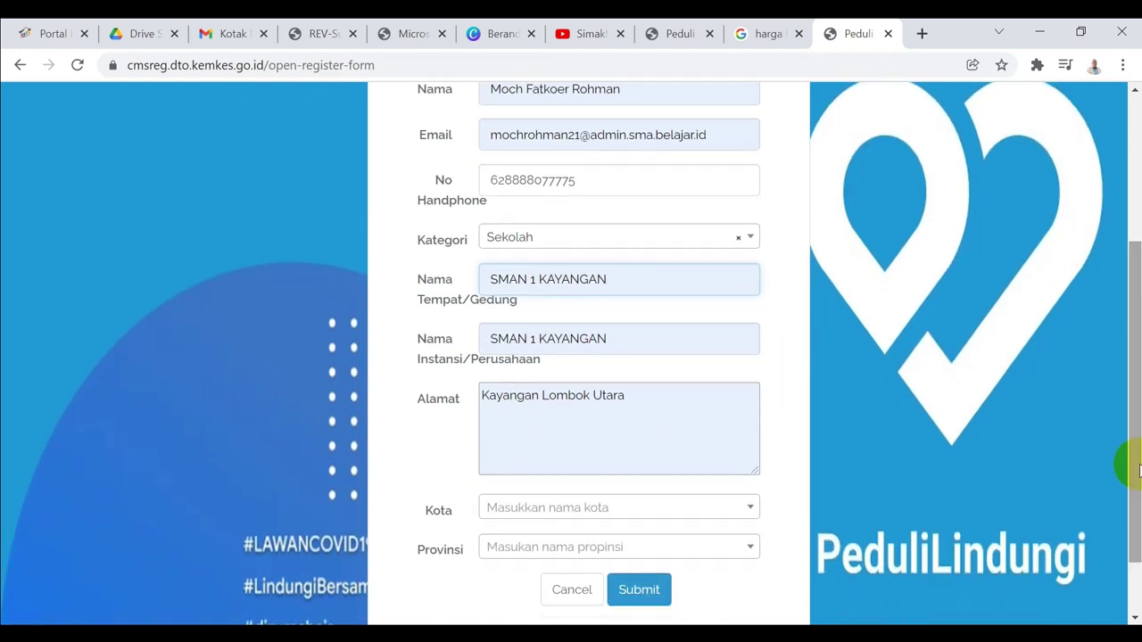
left_click(752, 511)
Choose Kabupaten Lombok Utara and Provinsi Nusa Tenggara Barat, then submit the registration
type("lomb")
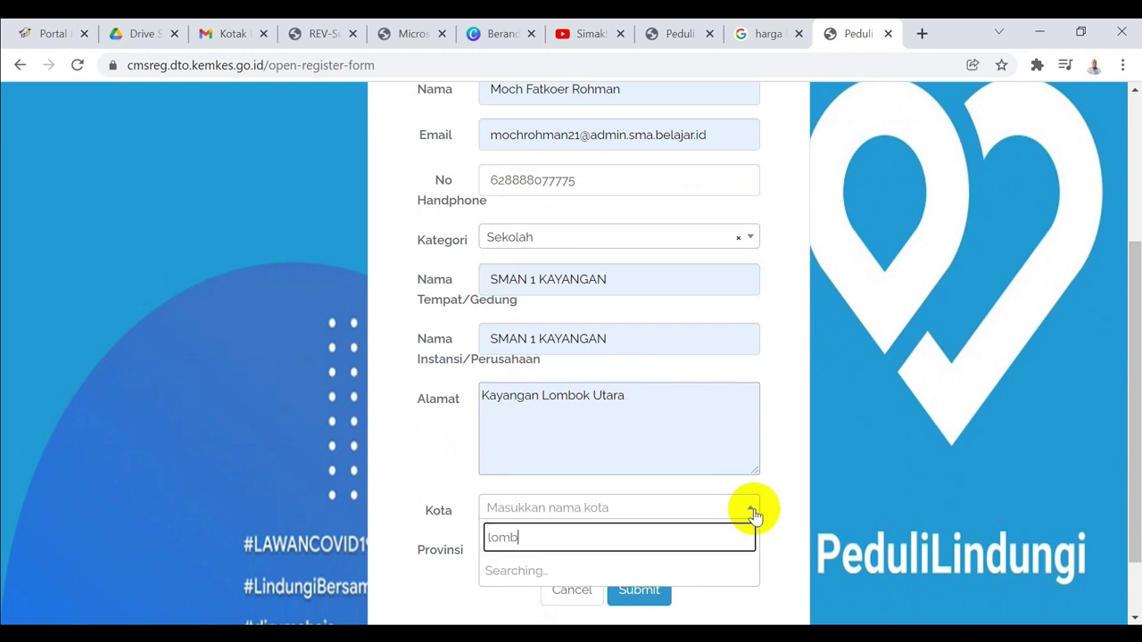
type("ok utara")
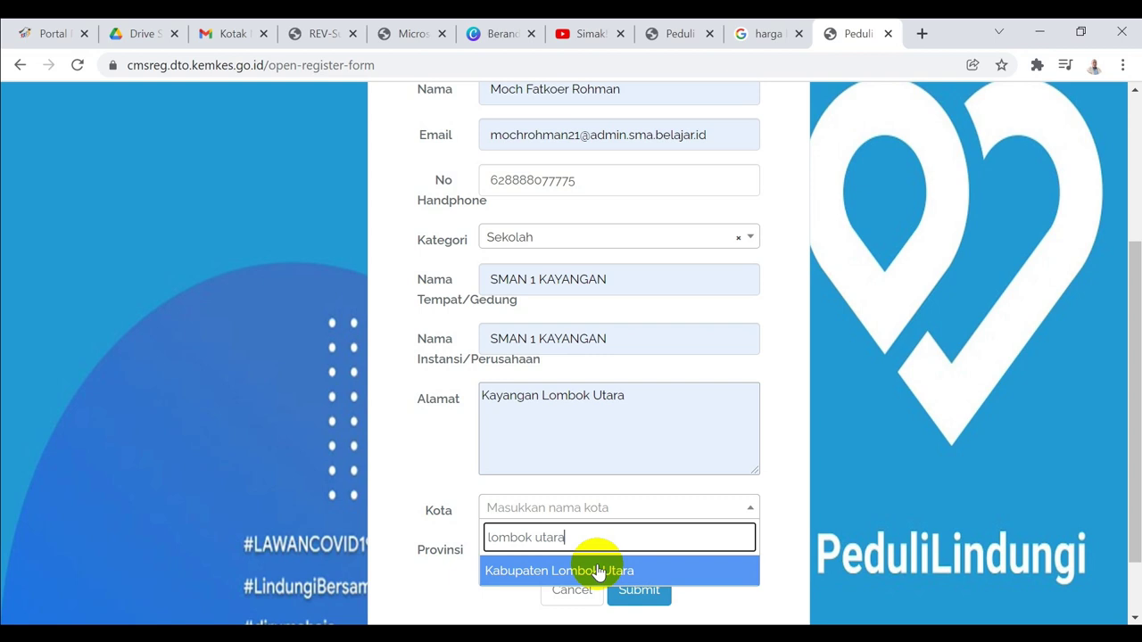
left_click(598, 572)
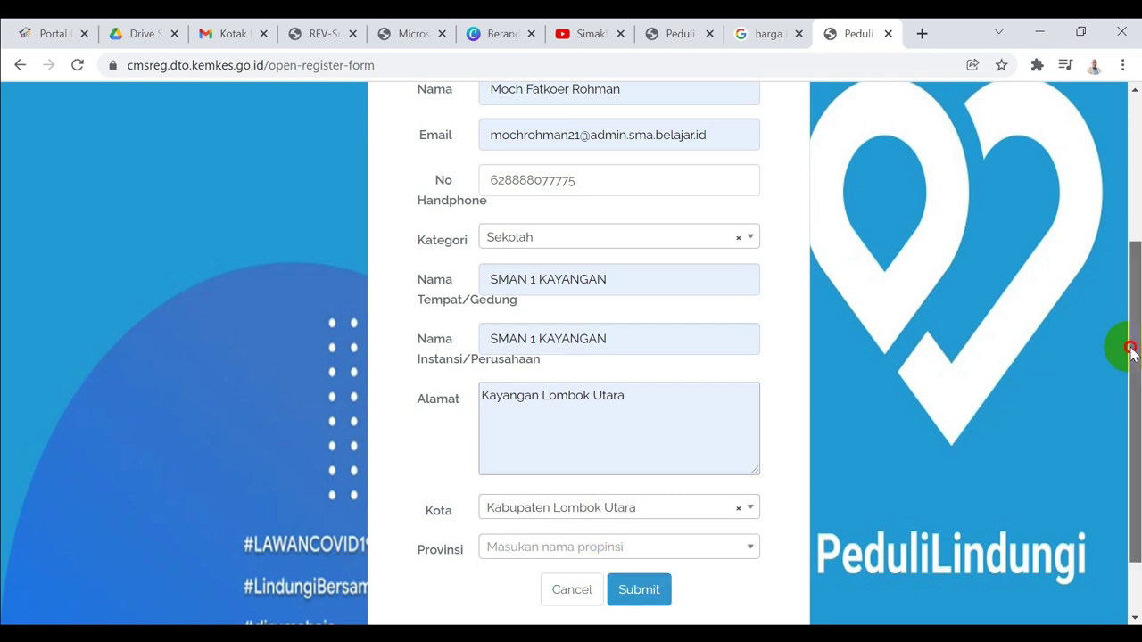
left_click_drag(1129, 351, 1130, 400)
left_click(739, 472)
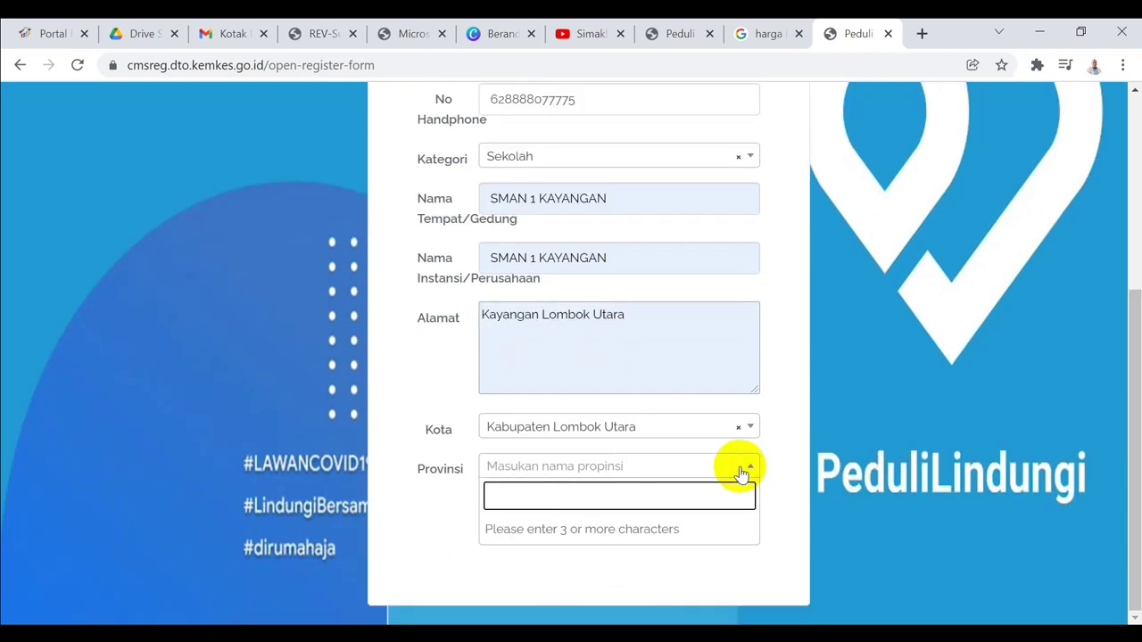
type("Nusa")
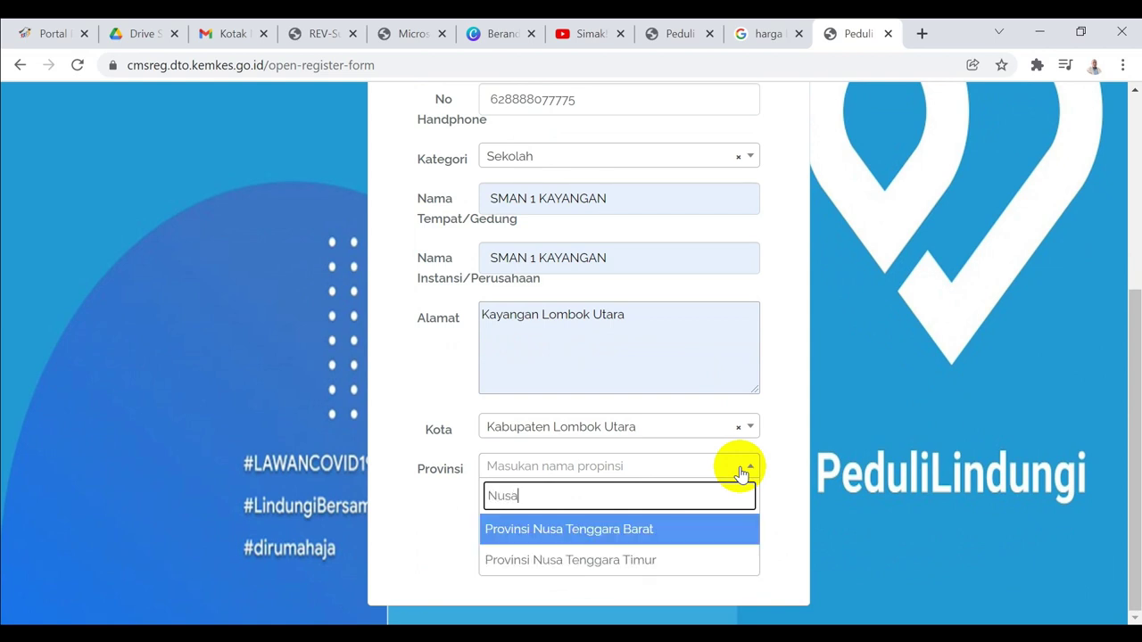
left_click(560, 539)
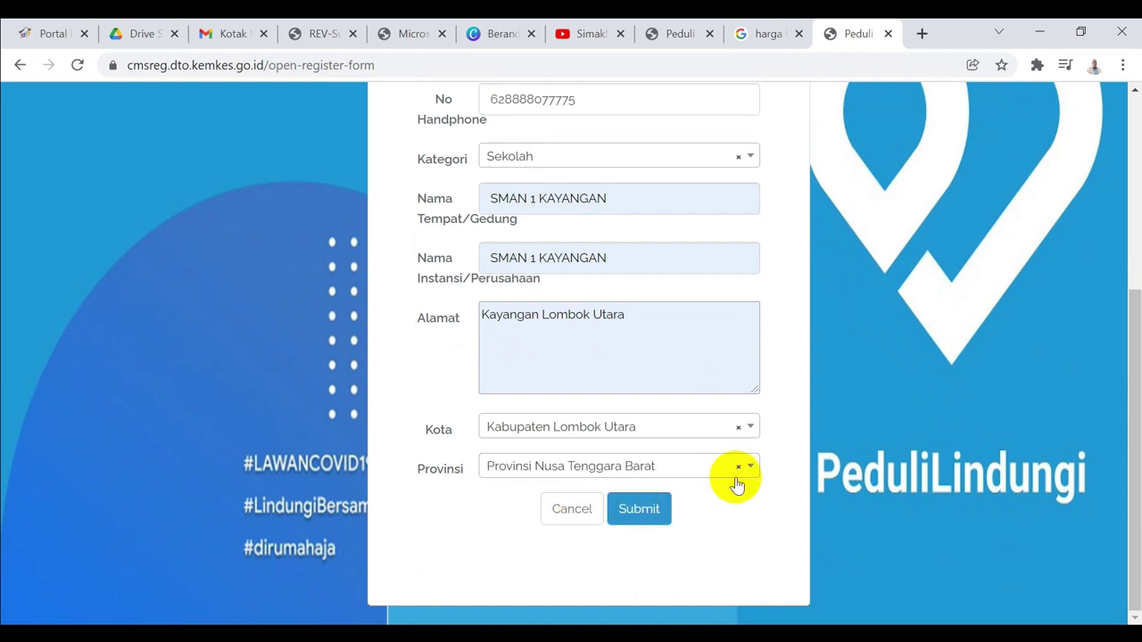
mouse_move(1131, 351)
left_mouse_down()
mouse_move(1131, 257)
mouse_move(1131, 352)
left_mouse_up()
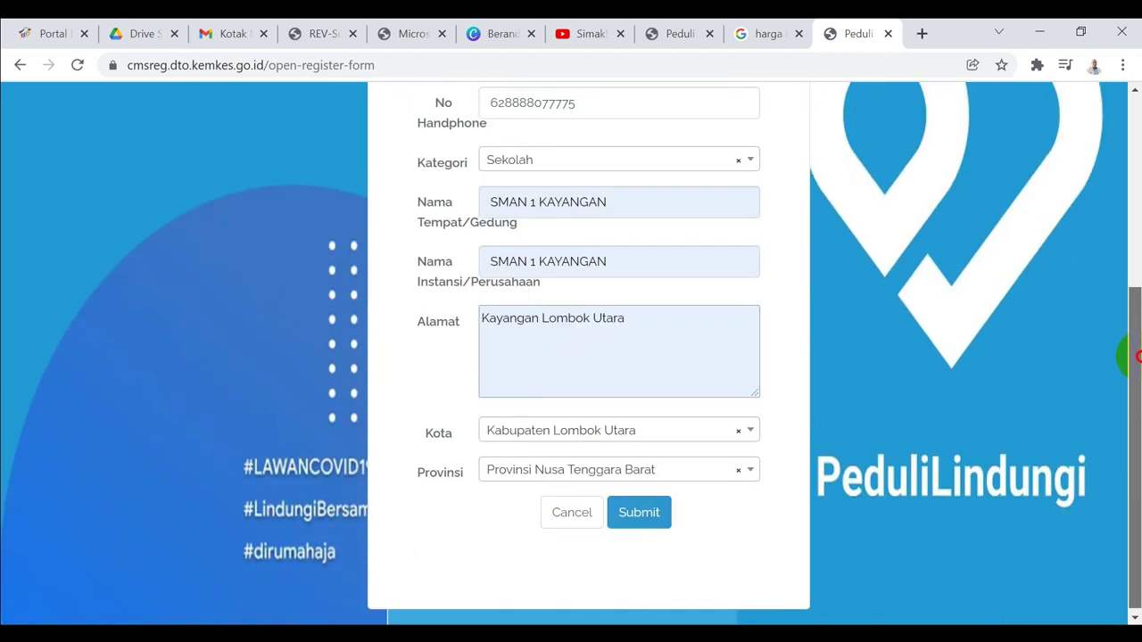
left_click(636, 516)
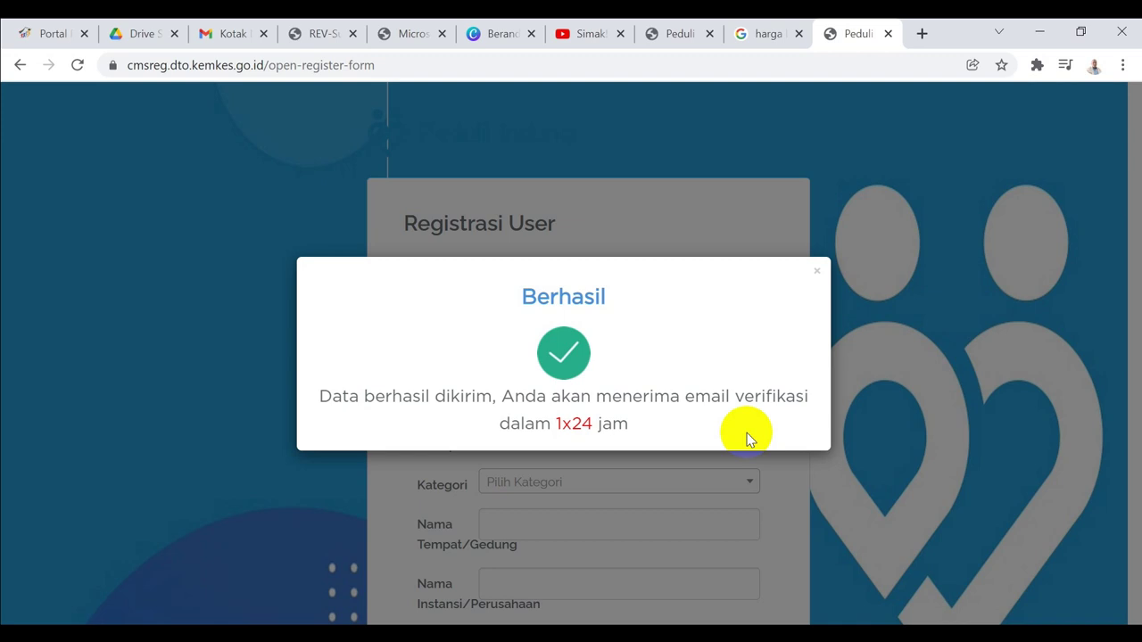
Open the PeduliLindungi 'Setup Password Anda' e-mail in Gmail and follow its SETUP PASSWORD link
left_click(232, 34)
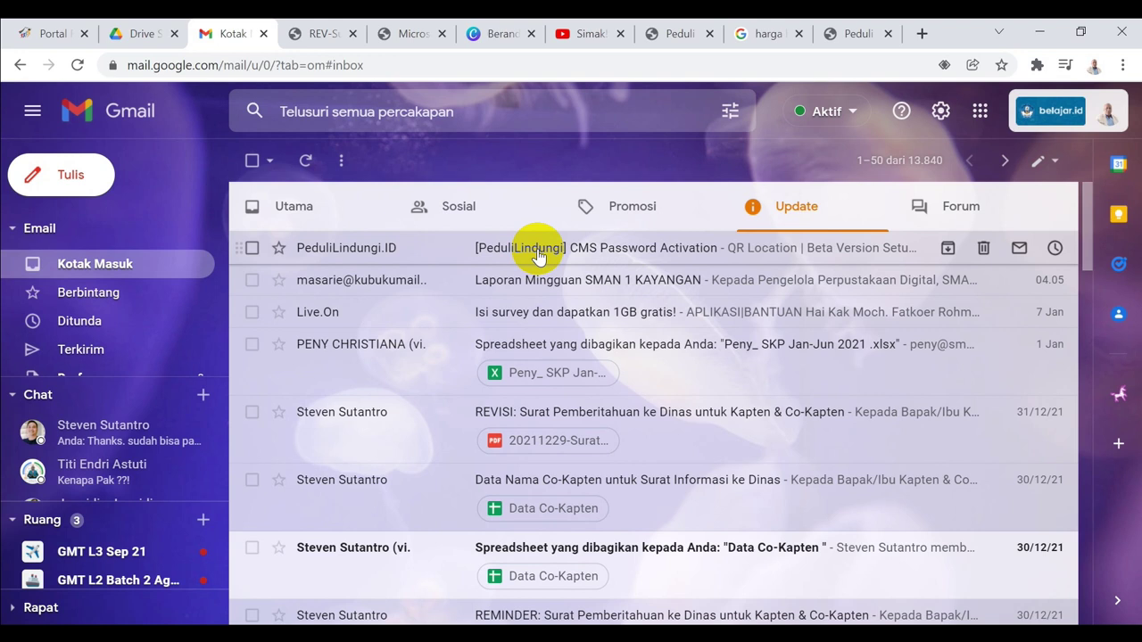
left_click(537, 254)
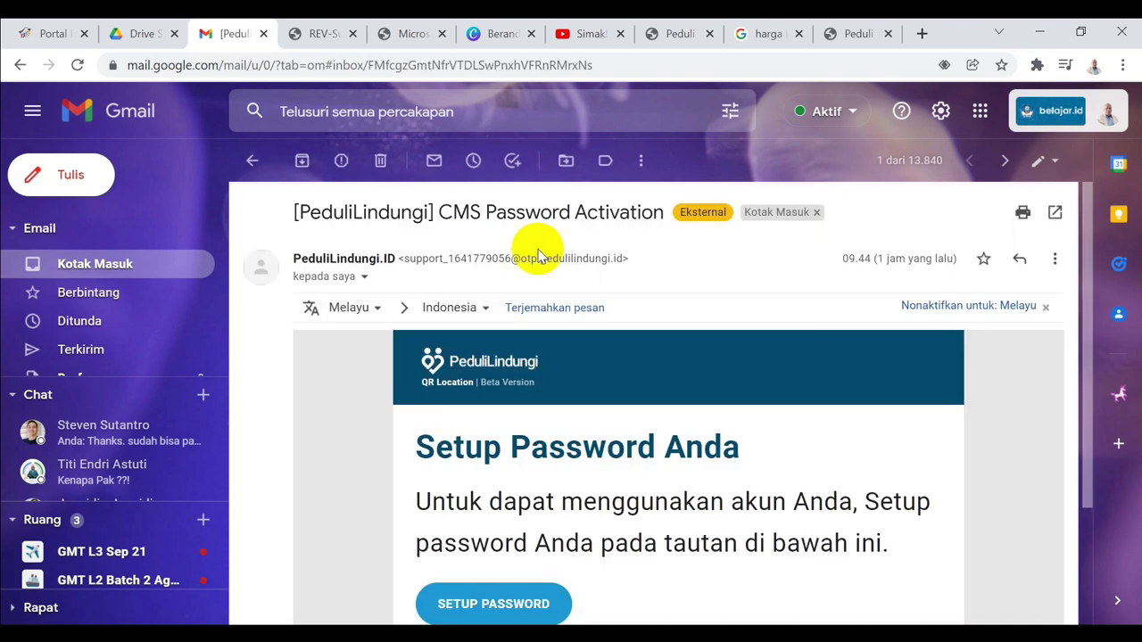
left_click_drag(1090, 200, 1092, 258)
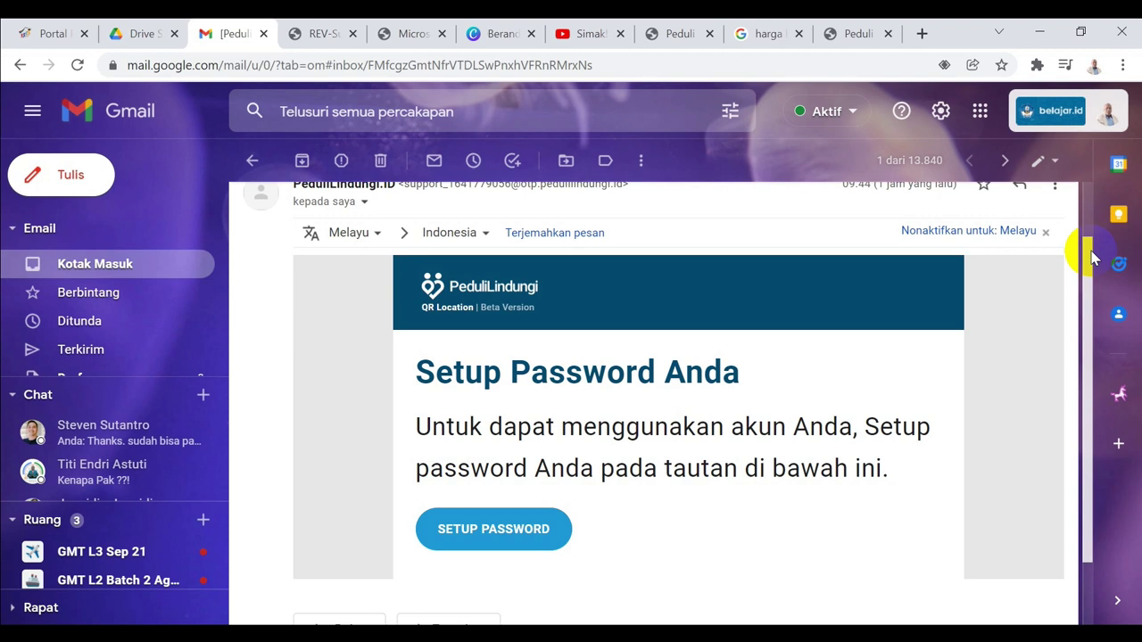
left_click(504, 533)
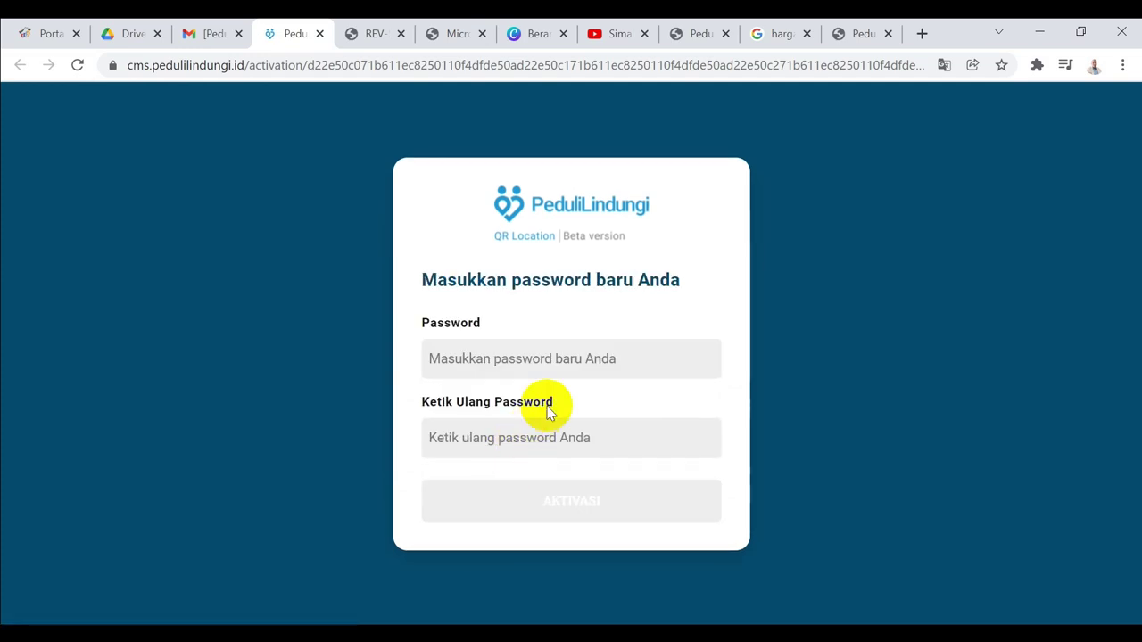
Activate the account with a new password entered twice, save it in Chrome, and continue to sign-in
left_click(607, 362)
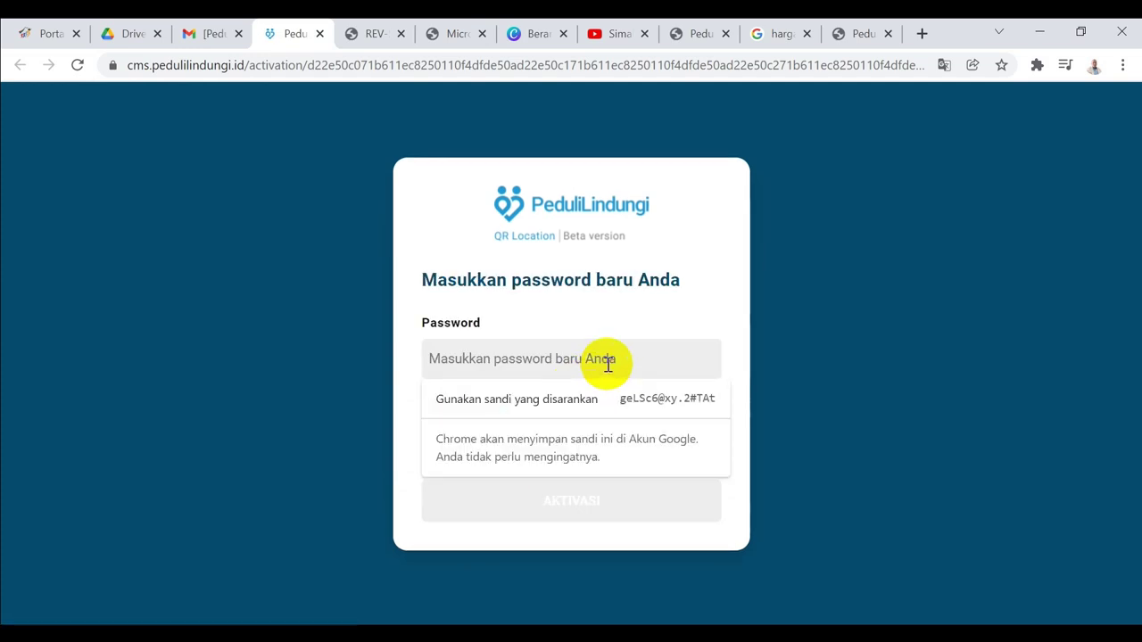
type("•••••••••")
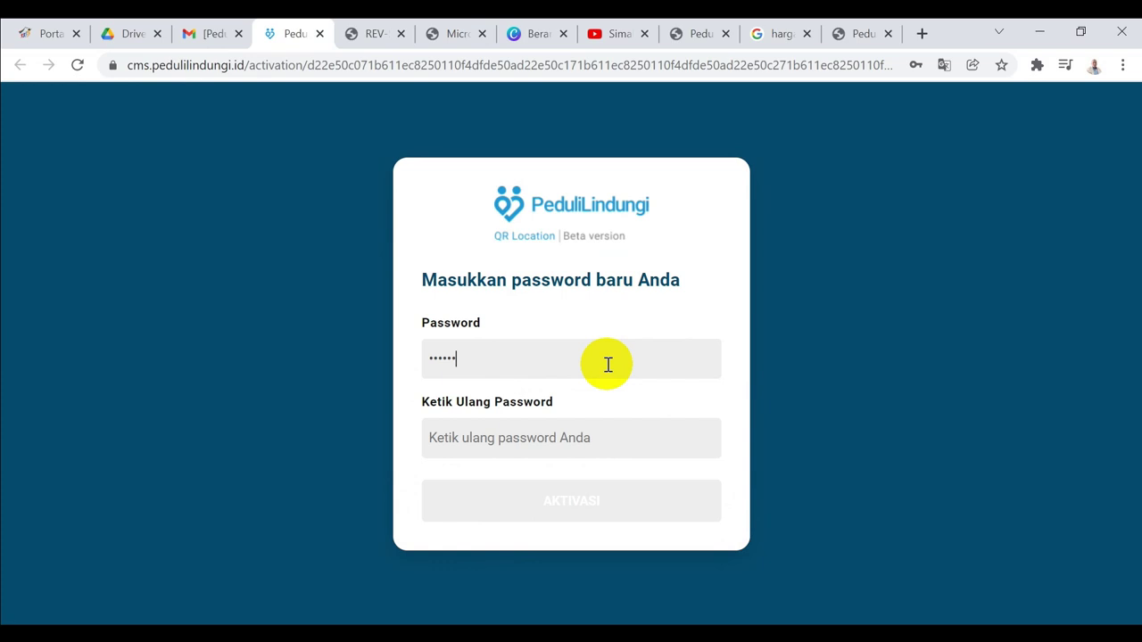
left_click(571, 437)
type("•••••••••")
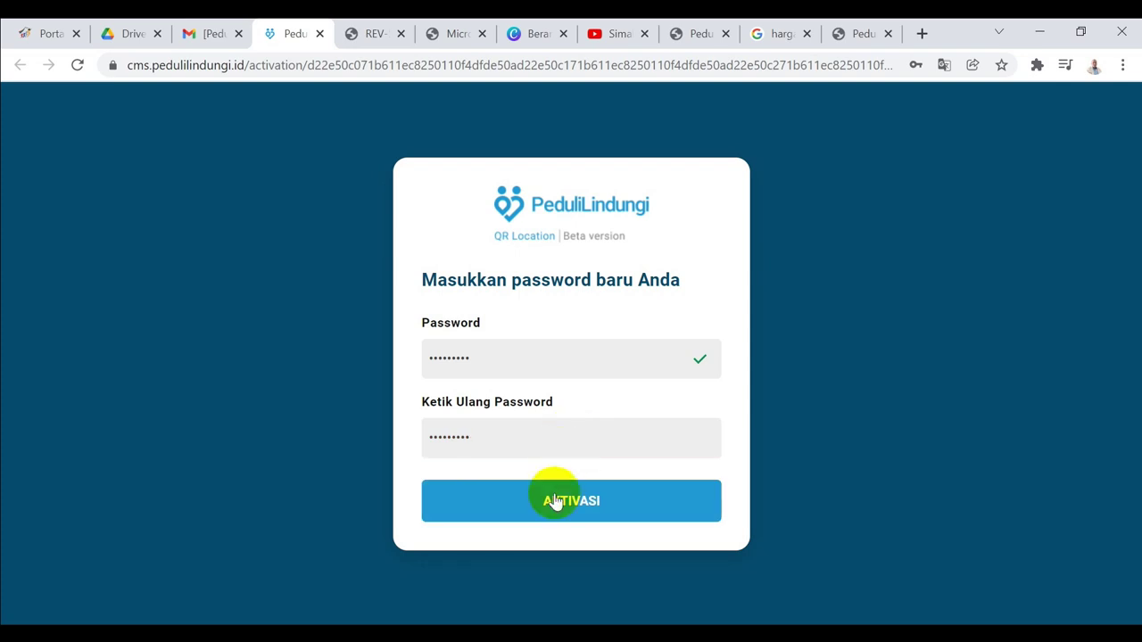
left_click(546, 504)
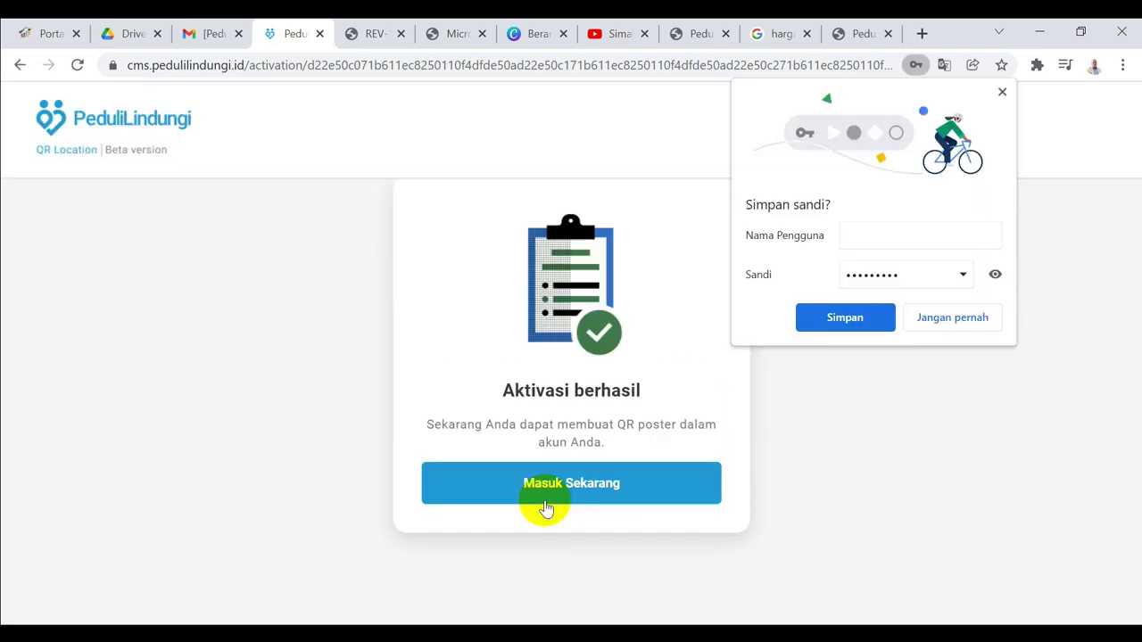
left_click(848, 321)
left_click(548, 483)
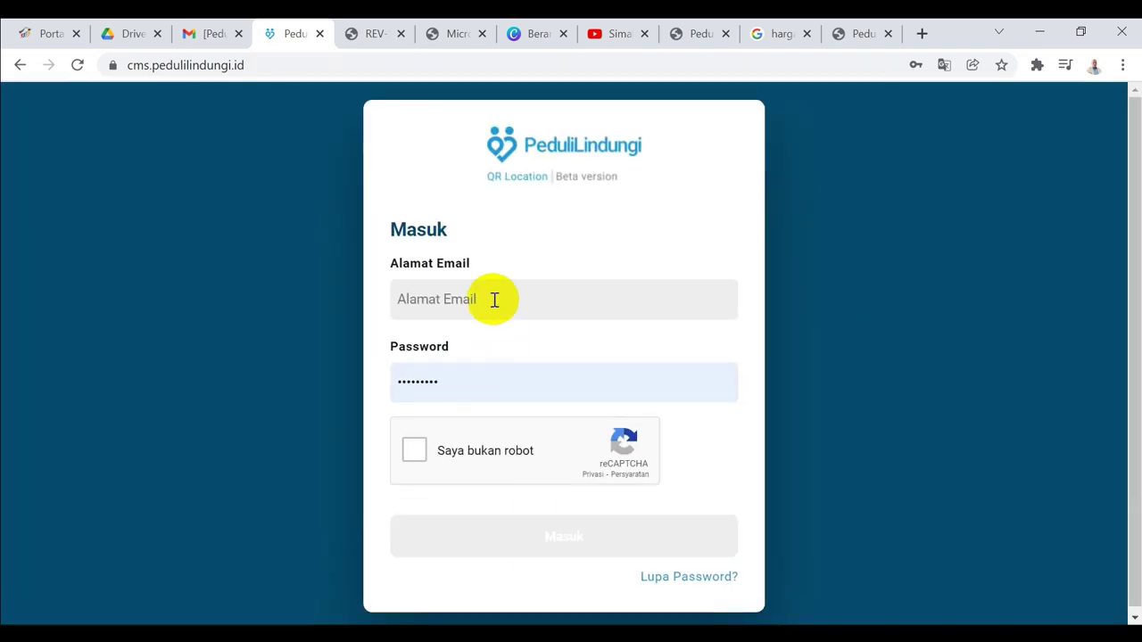
Sign in with the saved account e-mail, the retyped password and the reCAPTCHA check
left_click(493, 300)
type("mo")
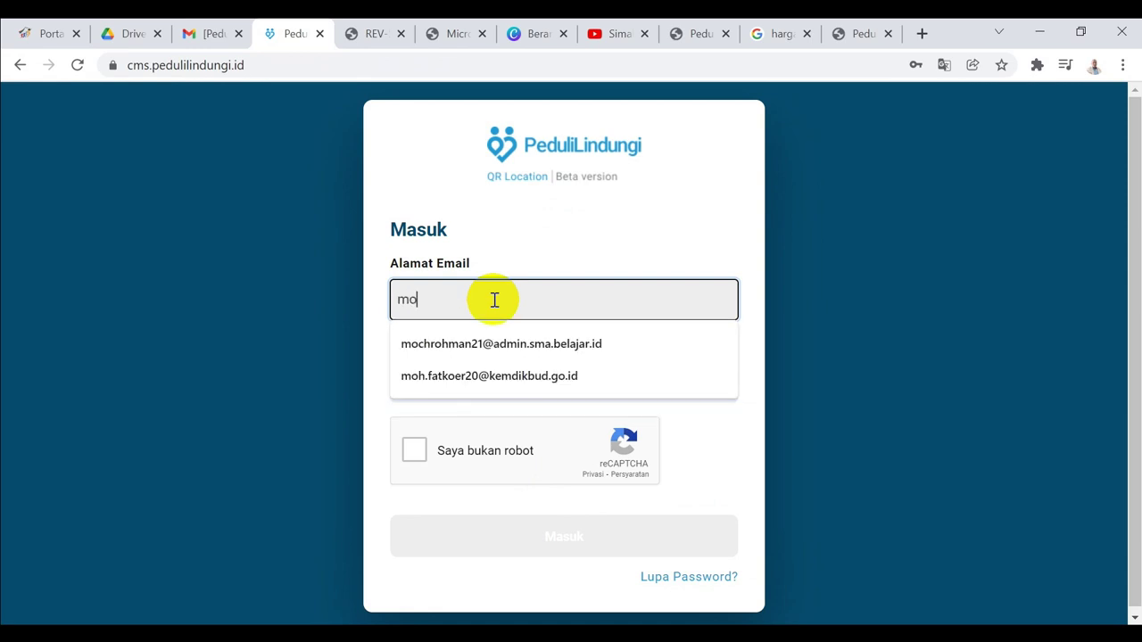
left_click(465, 349)
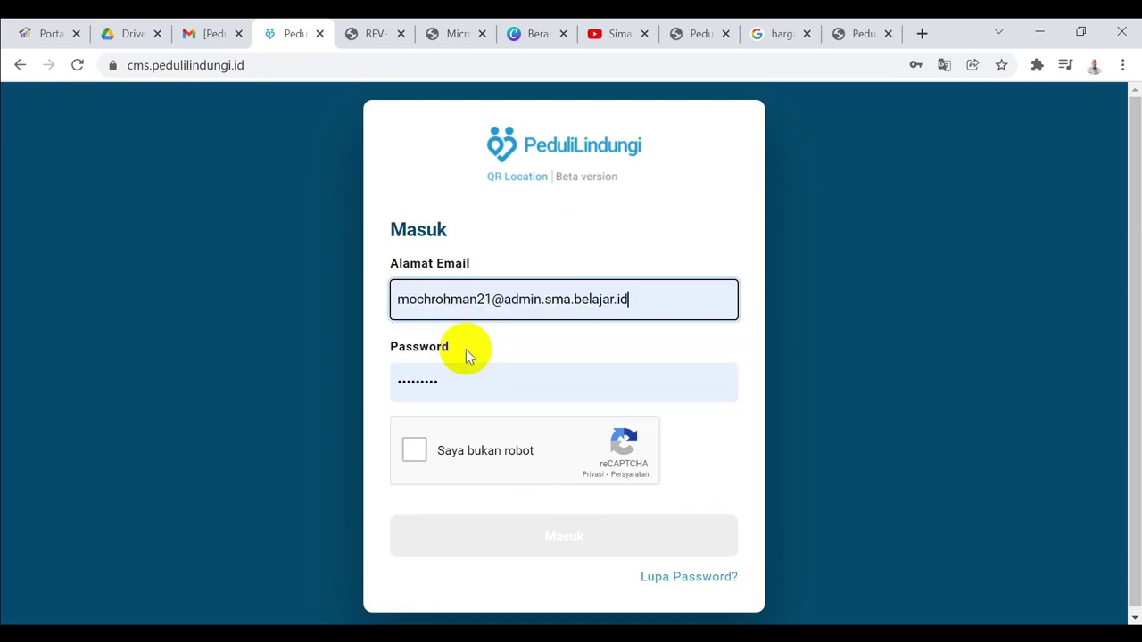
left_click(474, 380)
key("BackSpace")
key("BackSpace")
key("BackSpace")
key("BackSpace")
key("BackSpace")
key("BackSpace")
key("BackSpace")
key("BackSpace")
key("BackSpace")
type("123456")
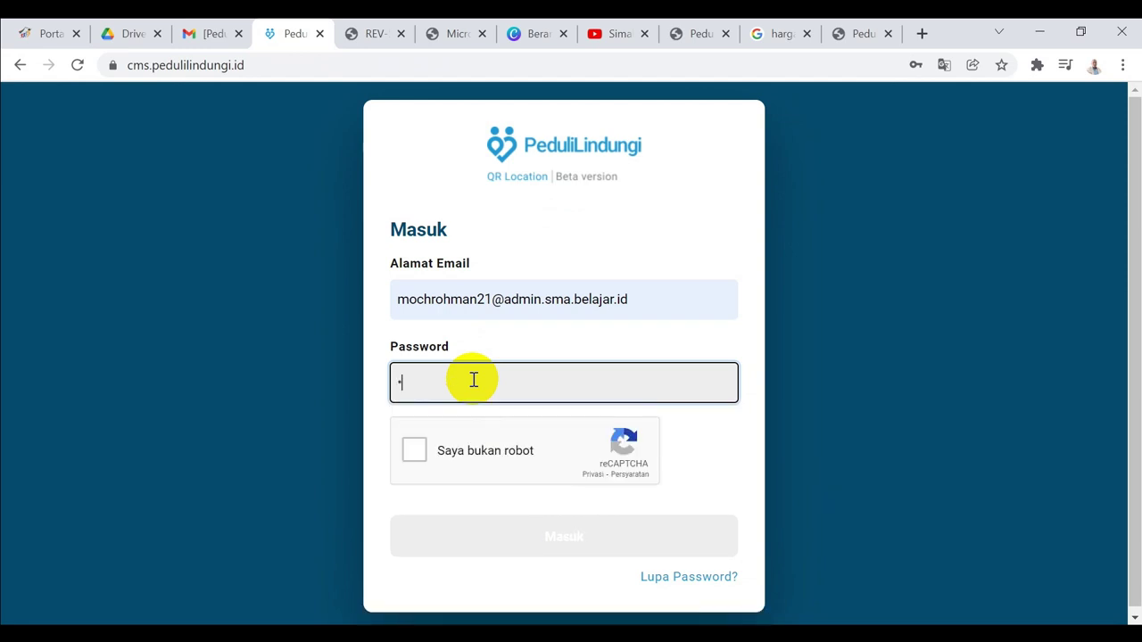
type("789")
left_click(417, 450)
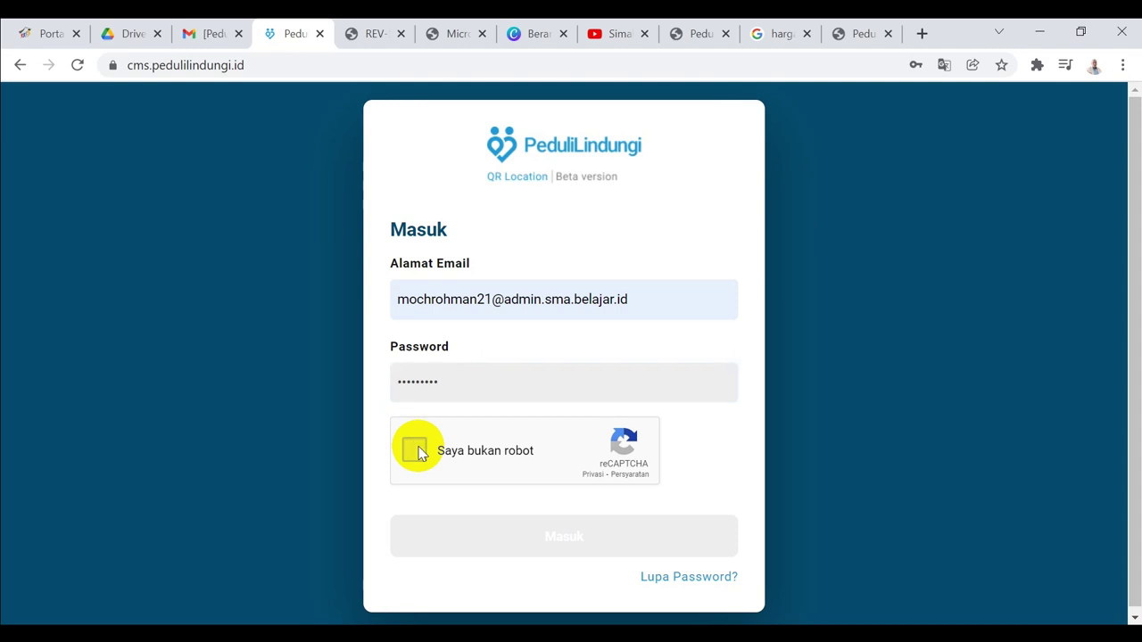
left_click(538, 547)
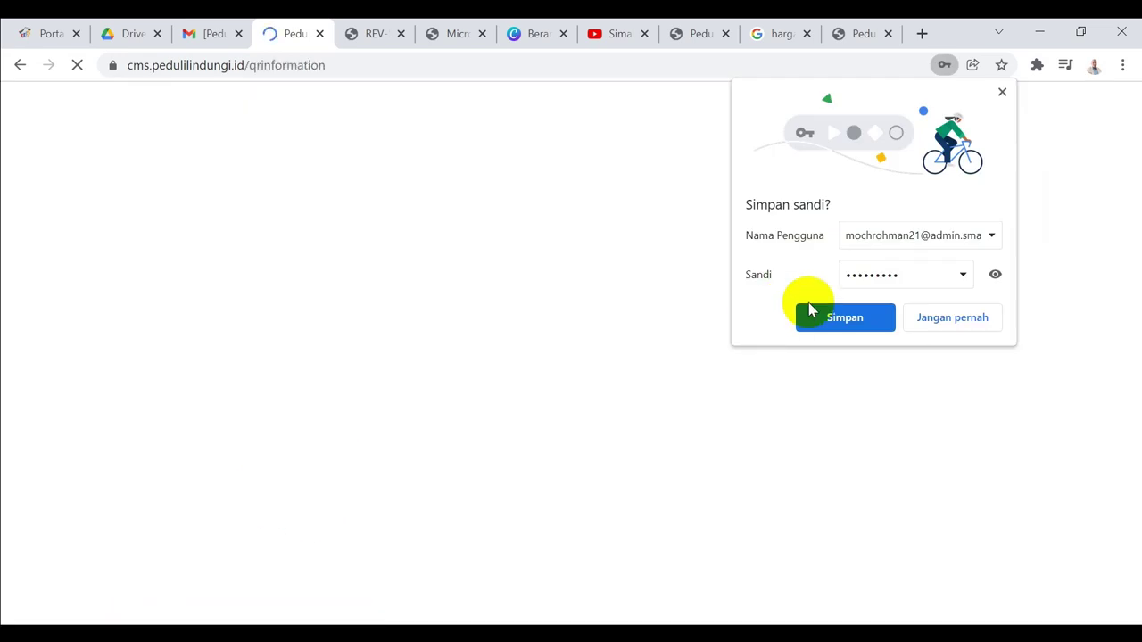
left_click(824, 319)
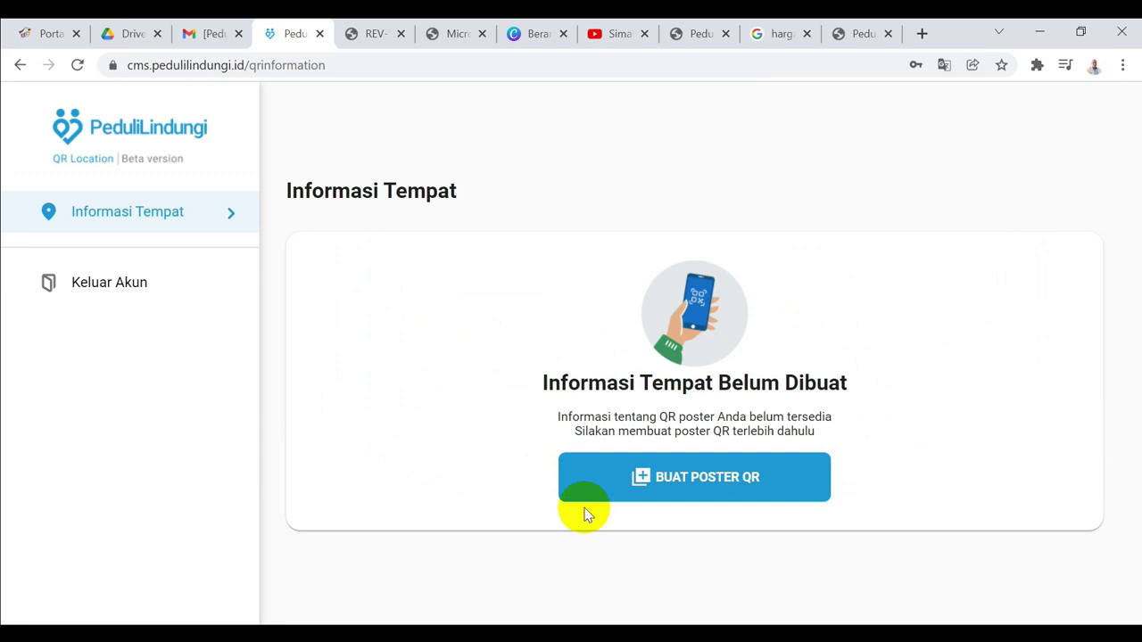
Start a new QR poster from the Informasi Tempat page via BUAT POSTER QR
left_click(675, 487)
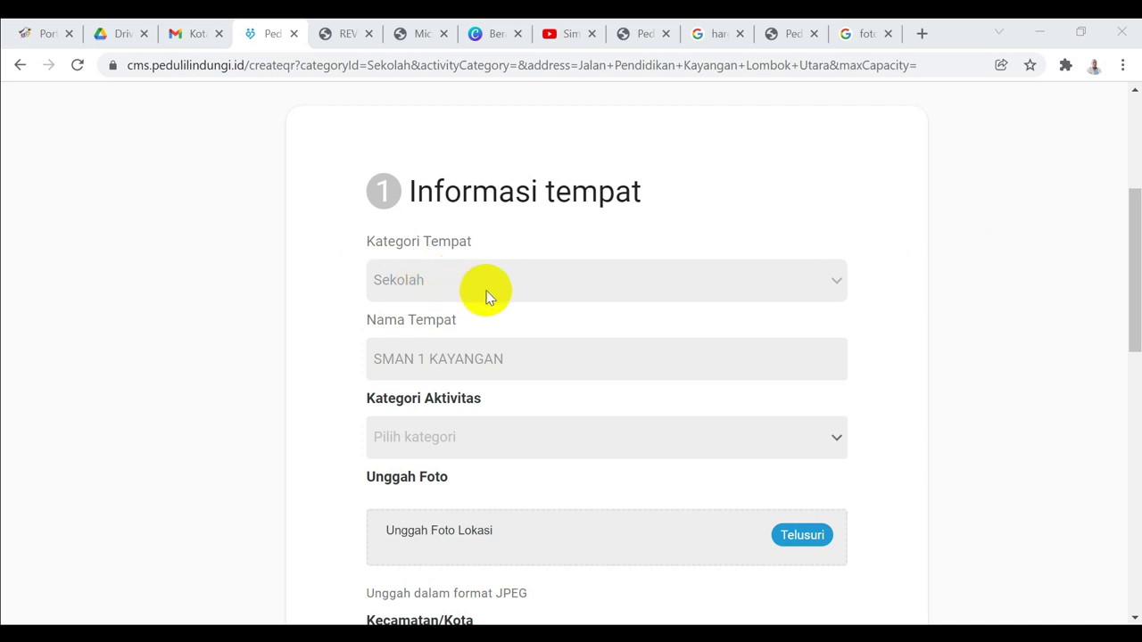
Set Kategori Aktivitas to Aktivitas Dalam Ruangan
left_click(429, 364)
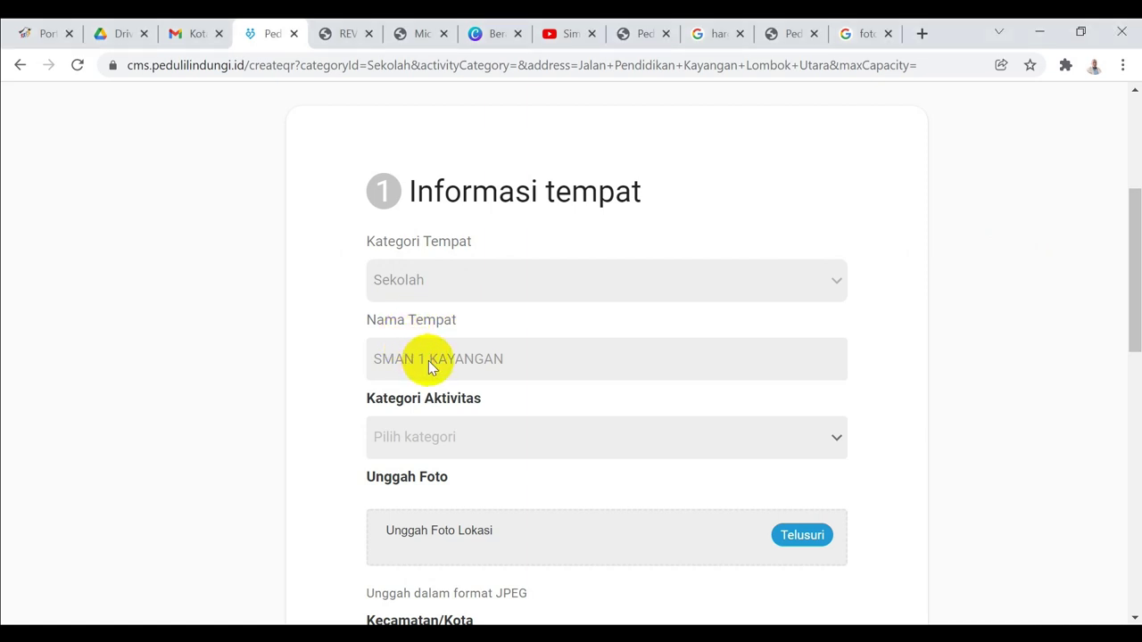
left_click(1133, 317)
left_click_drag(1133, 317, 1133, 332)
left_click(837, 375)
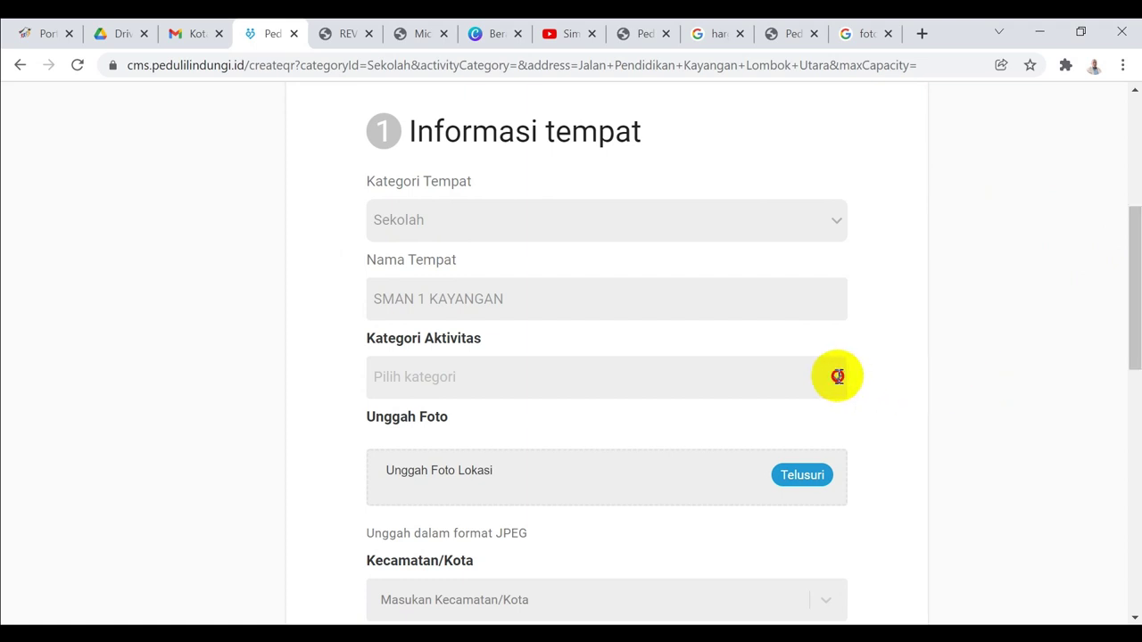
left_click(482, 390)
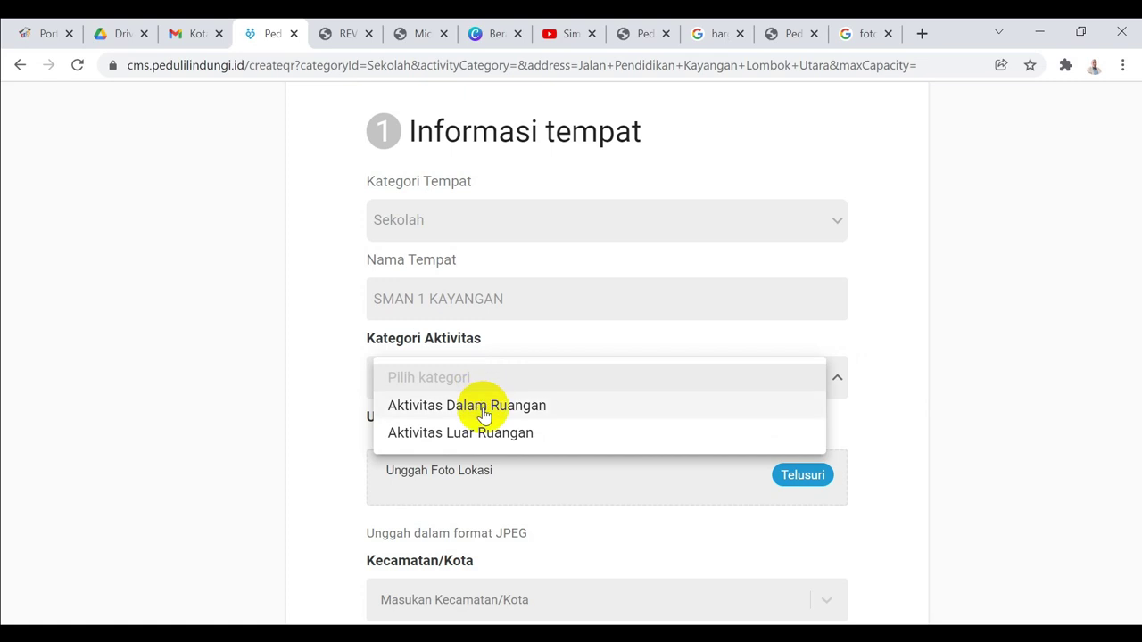
left_click(483, 406)
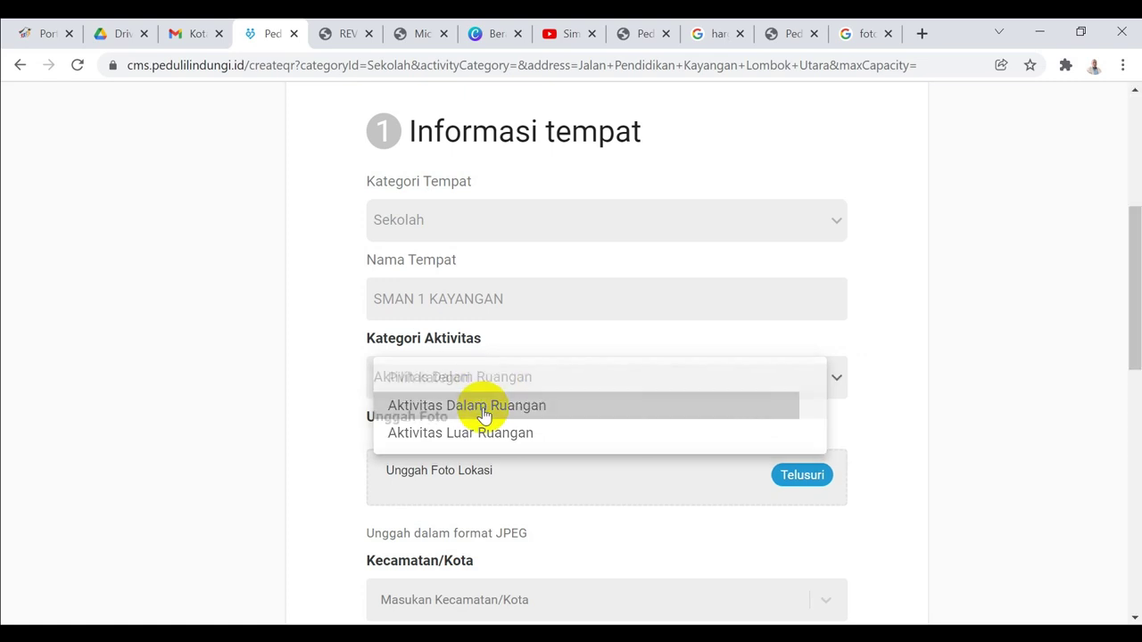
Attach SMANSAKA.jpg from the Musik folder as the location photo
left_click_drag(1129, 290, 1129, 350)
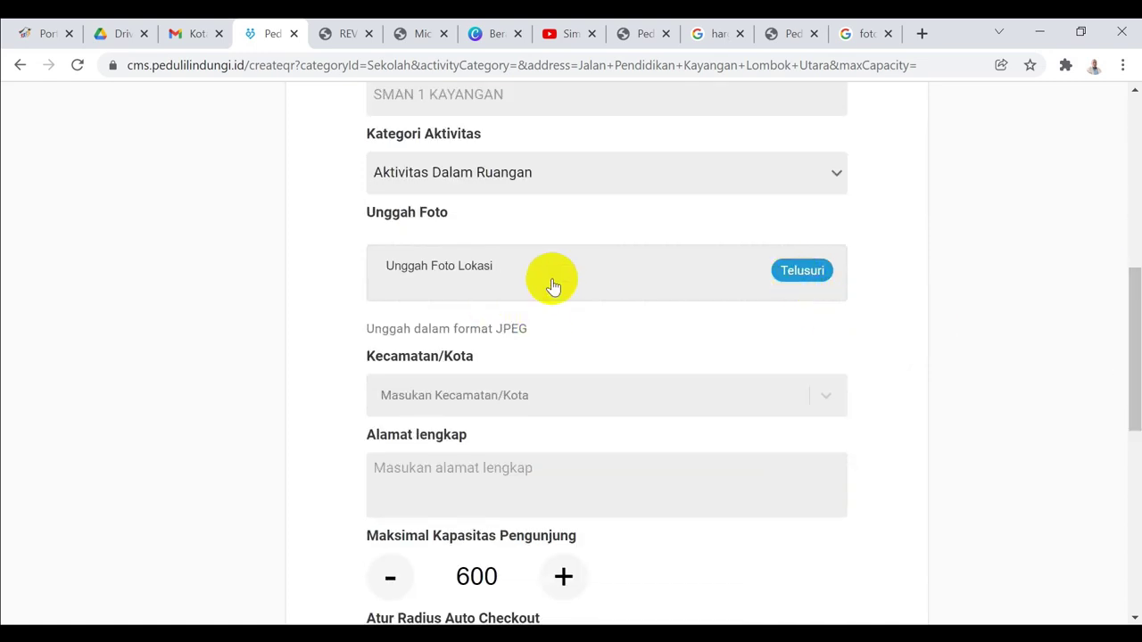
left_click(810, 278)
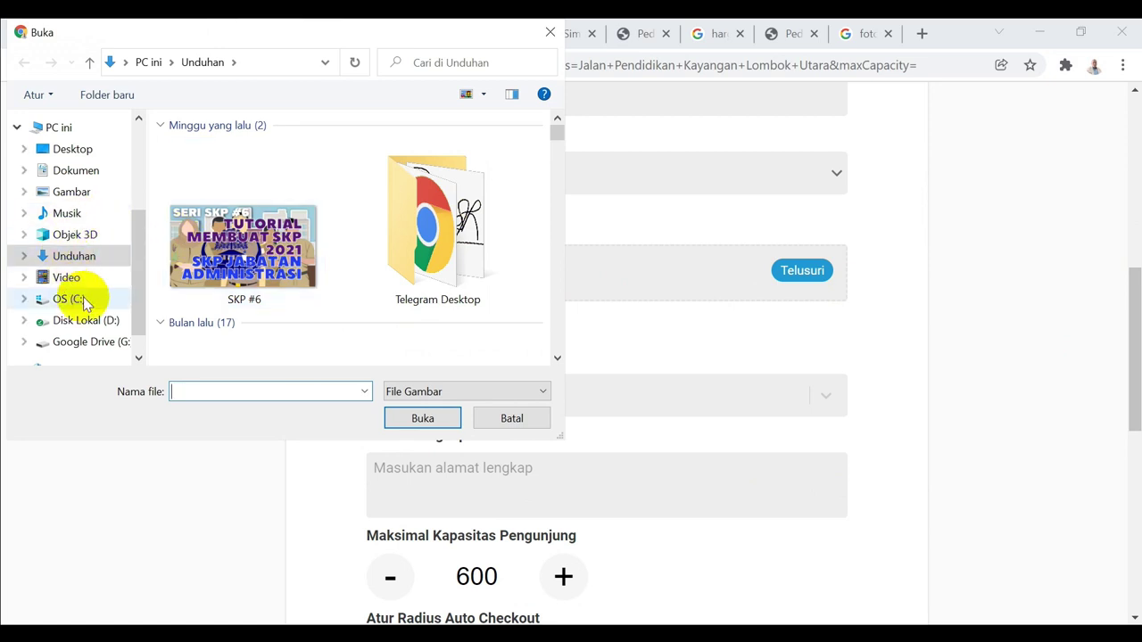
left_click(82, 218)
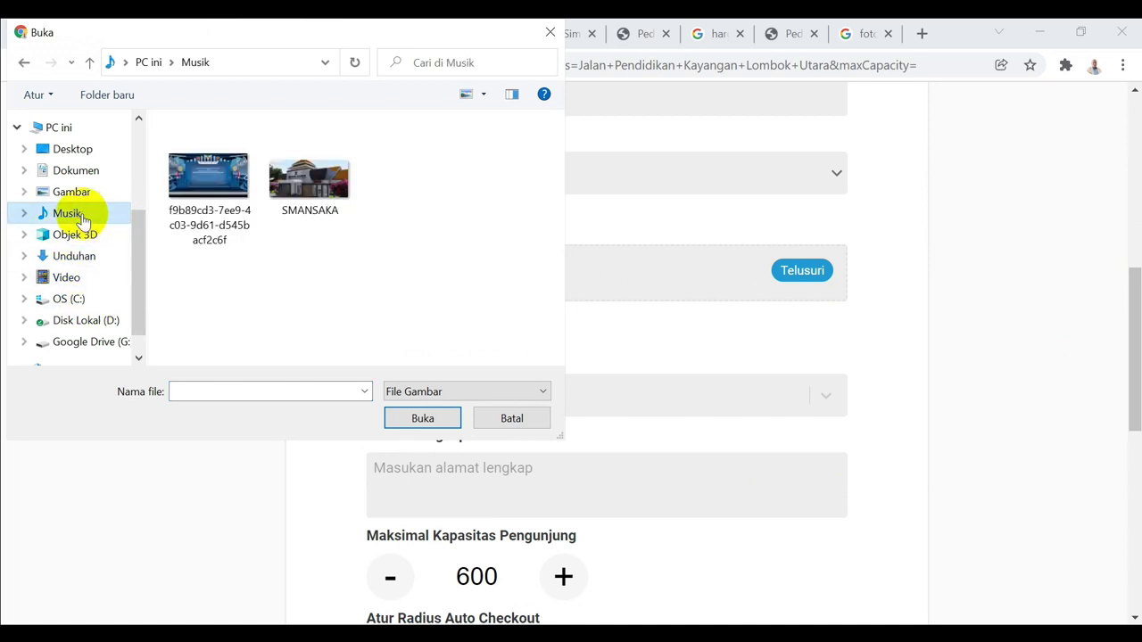
double_click(287, 189)
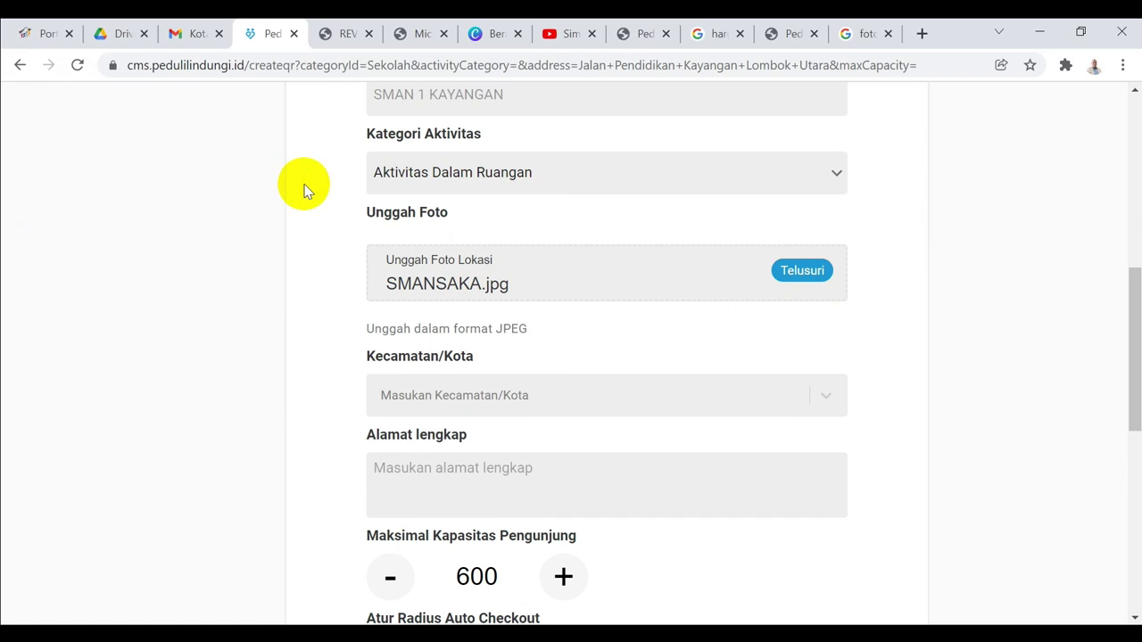
scroll(1134, 346, "down", 1)
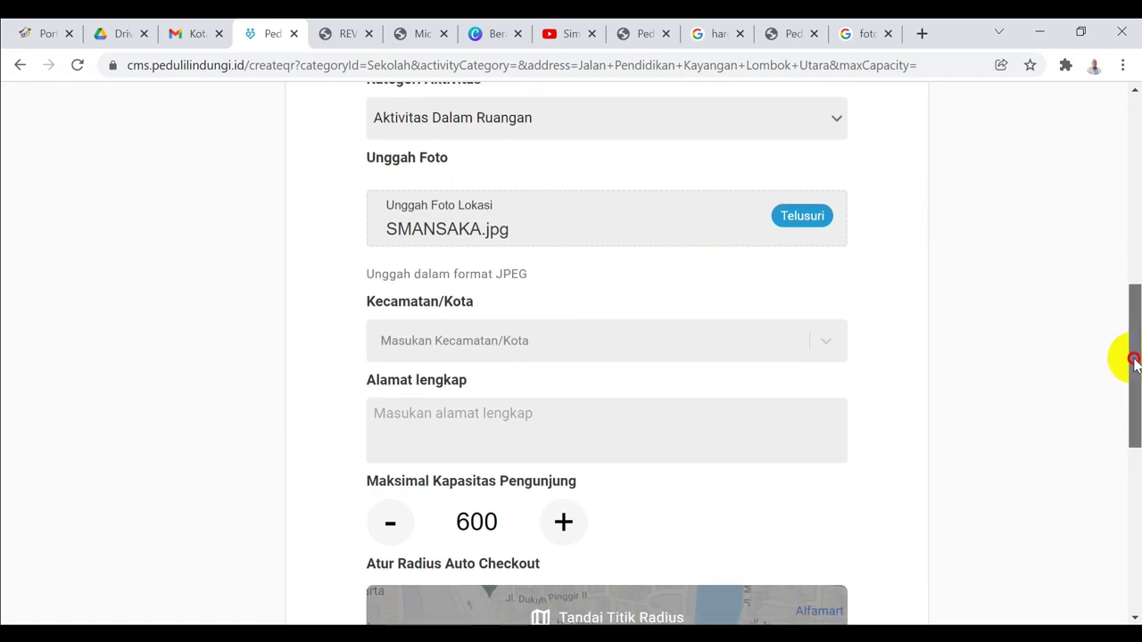
Set Kecamatan/Kota to Kayangan, KAB. LOMBOK UTARA, Nusa Tenggara Barat
left_click(657, 313)
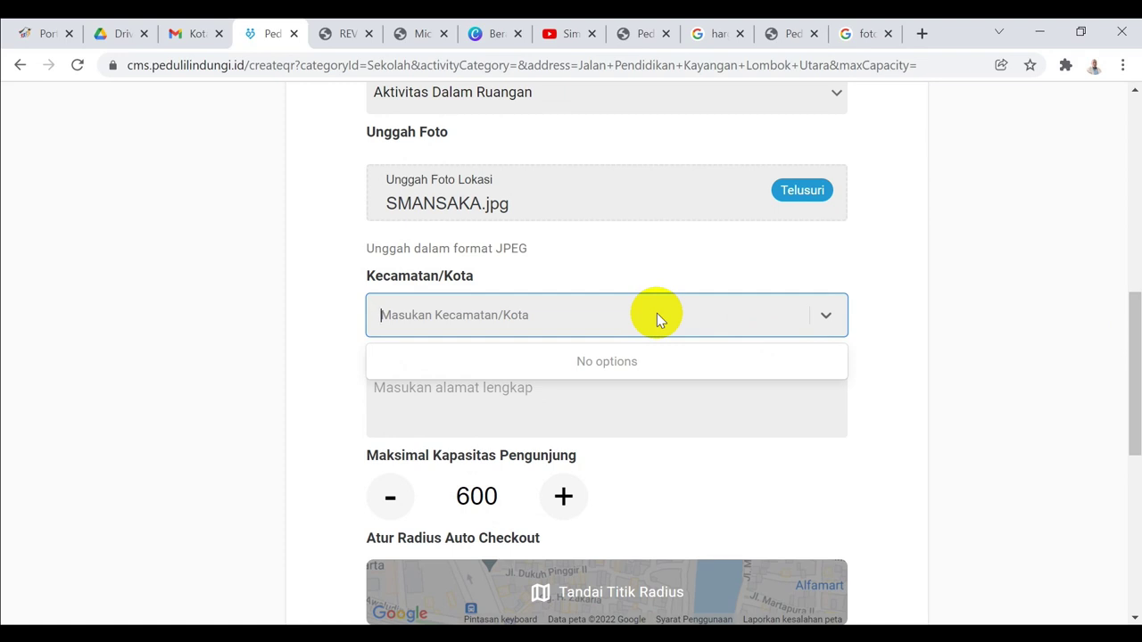
type("Kayangan")
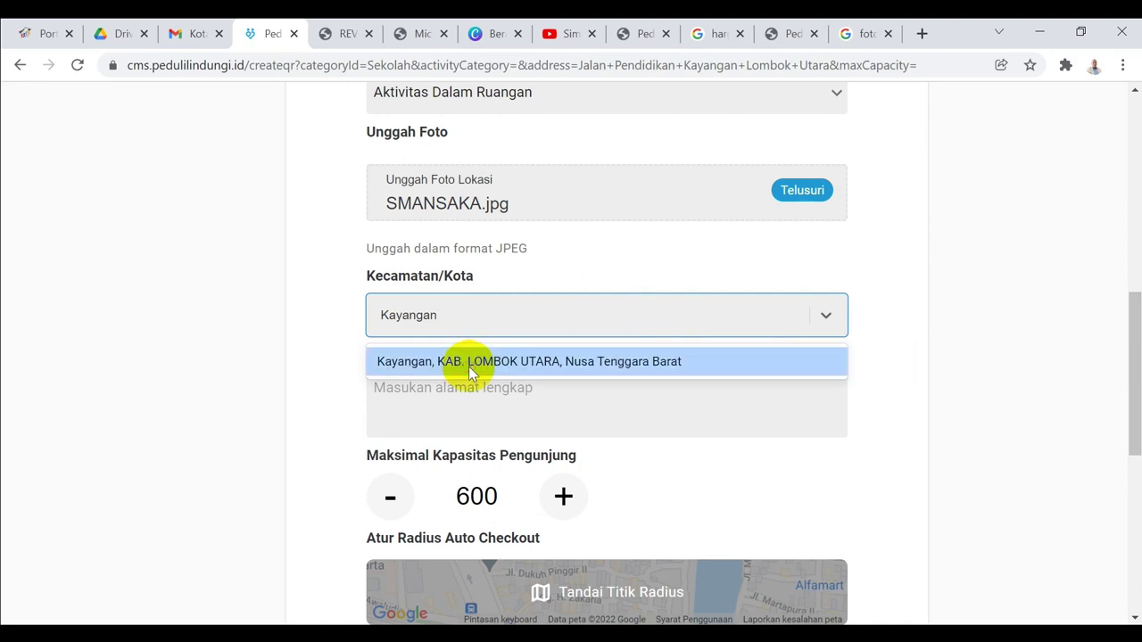
left_click(469, 366)
Enter the full address 'Jalan Pendidikan Kayangan Lombok Utara'
left_click(500, 395)
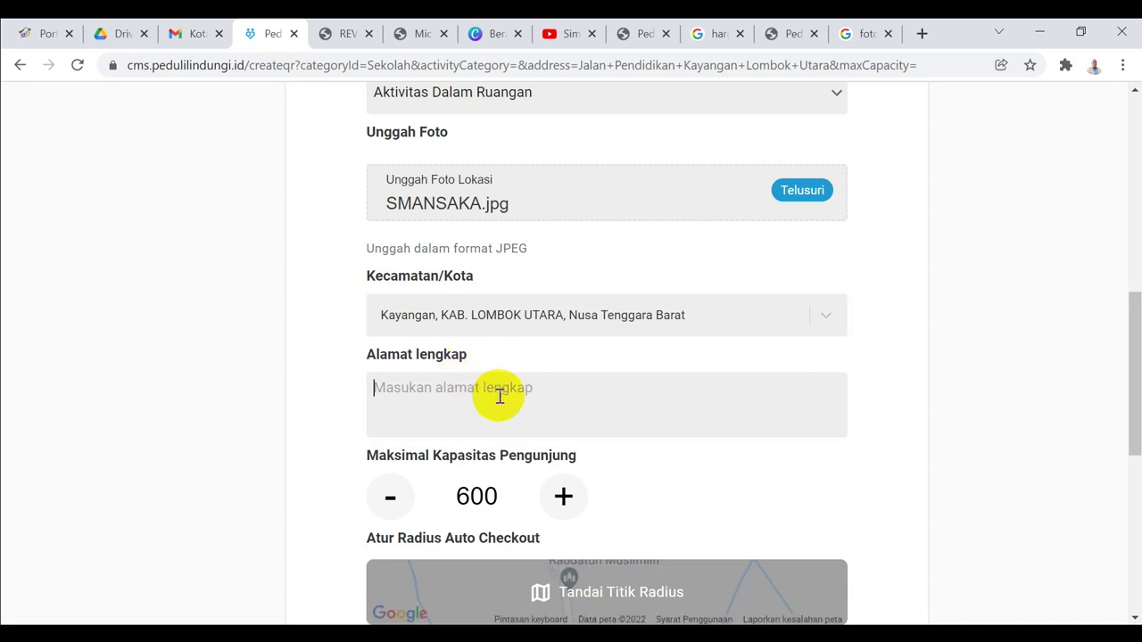
type("Jalan")
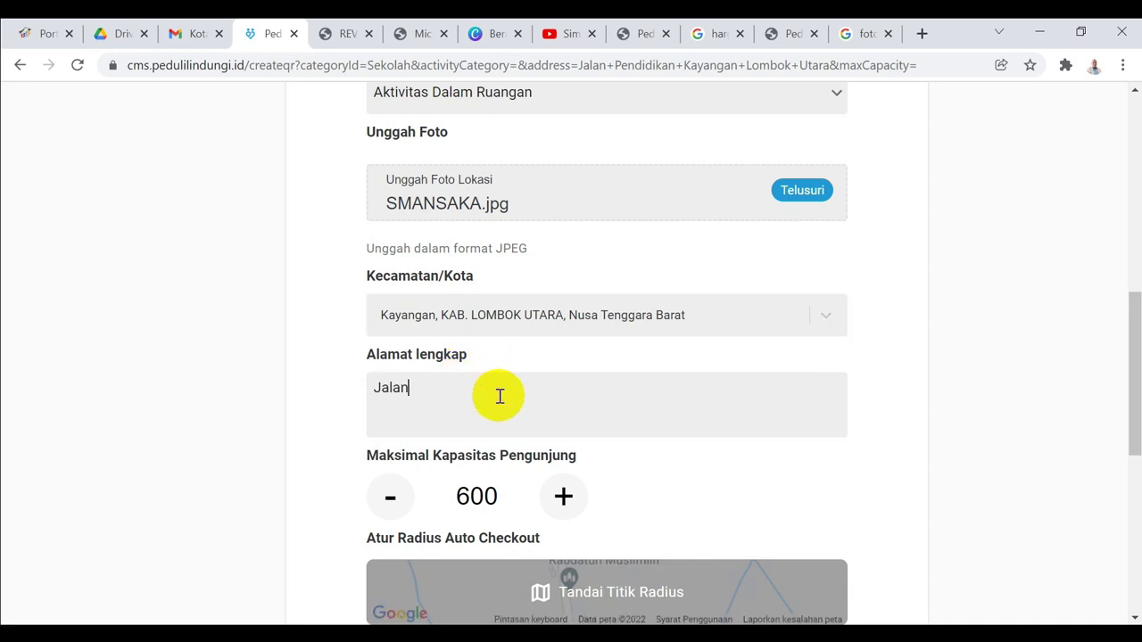
type(" Pendidikan Kayan")
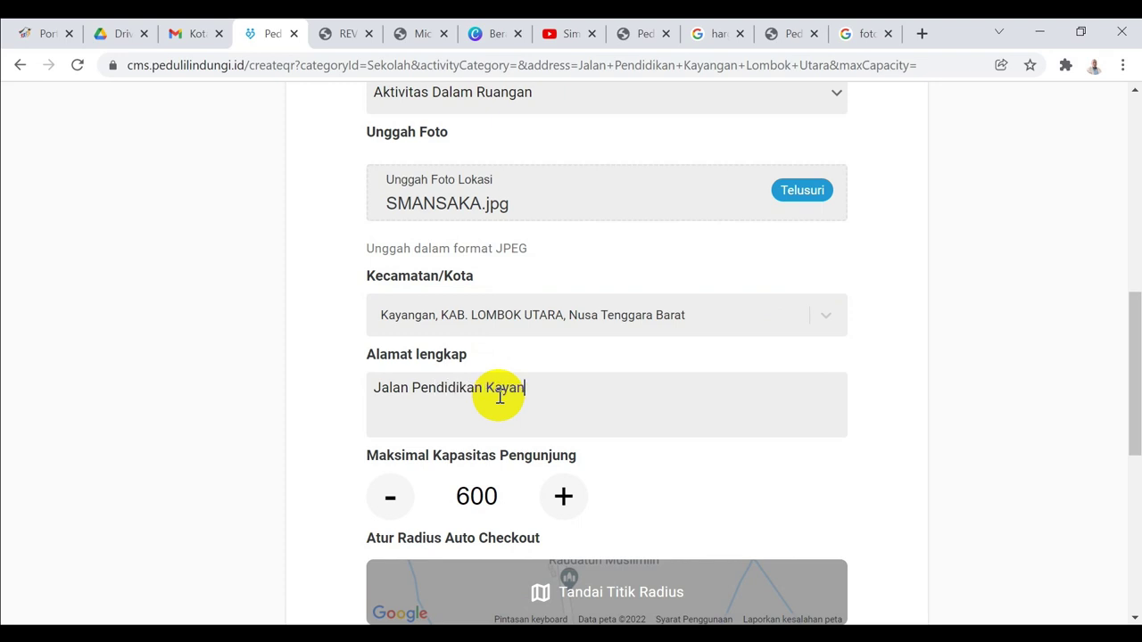
type("gan Lombok Utara")
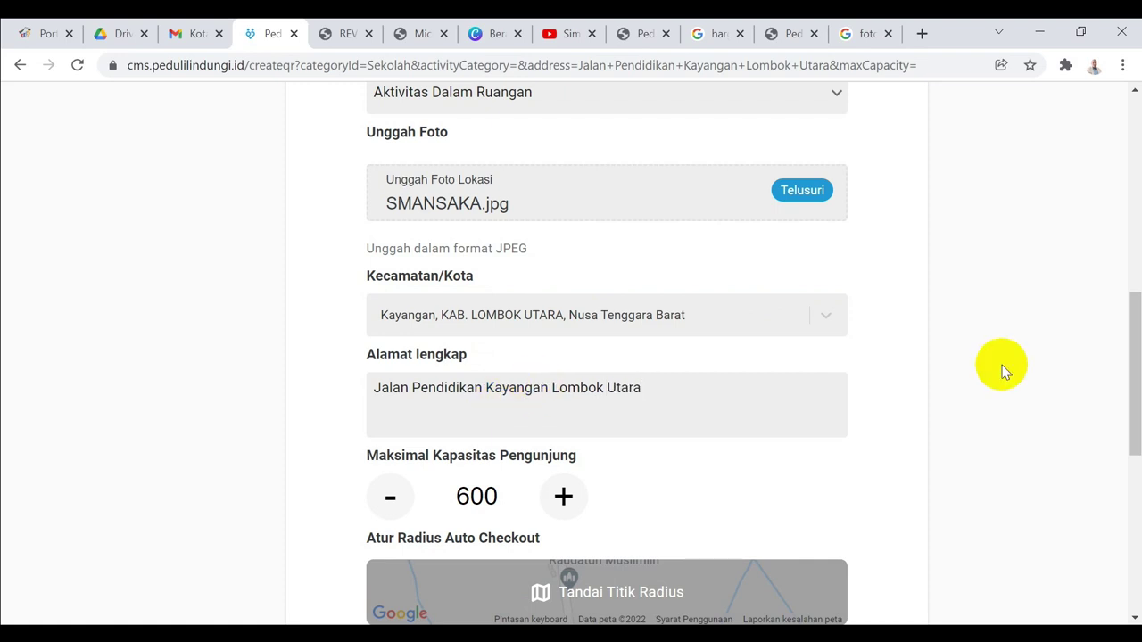
left_click_drag(1128, 354, 1121, 402)
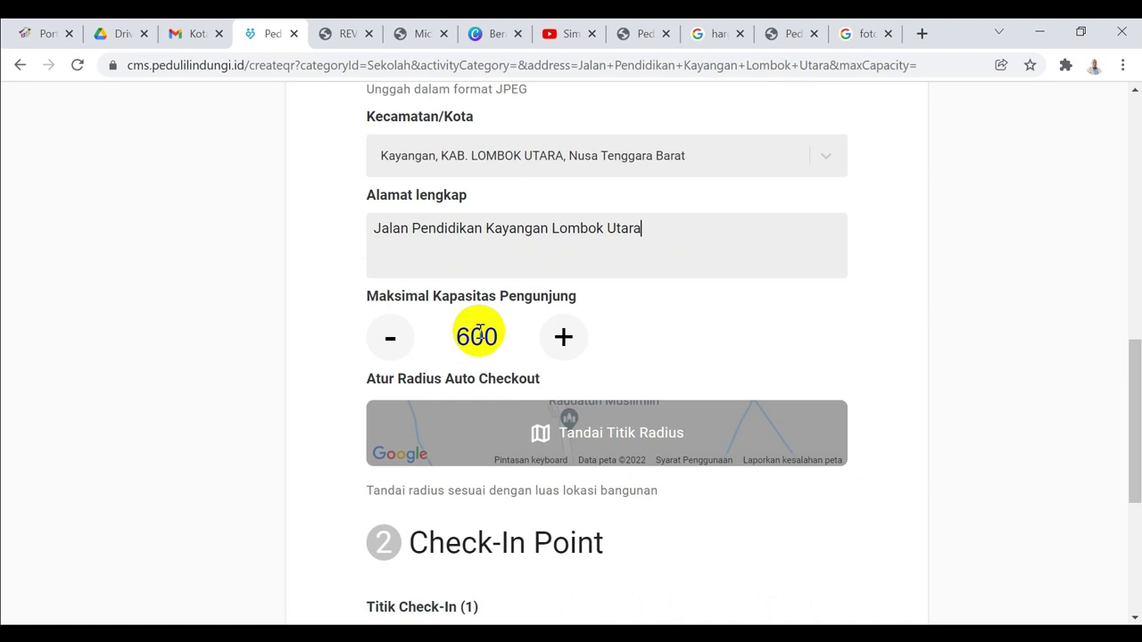
left_click_drag(1130, 377, 1134, 421)
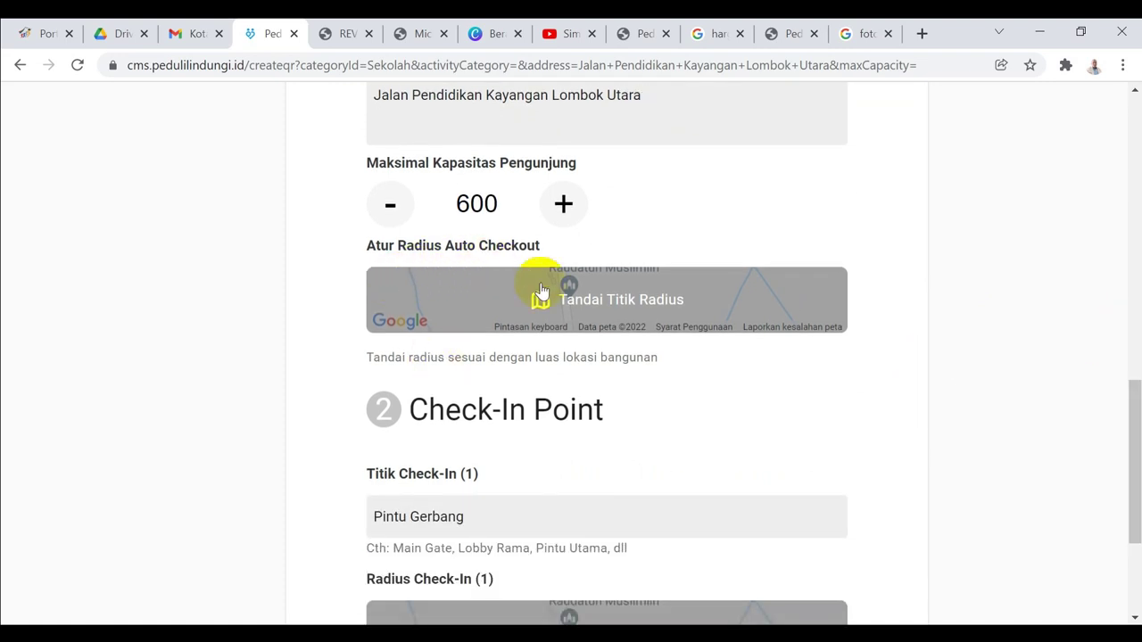
Retype the first check-in point name as 'Pintu Gerbang'
left_click_drag(1132, 408, 1129, 451)
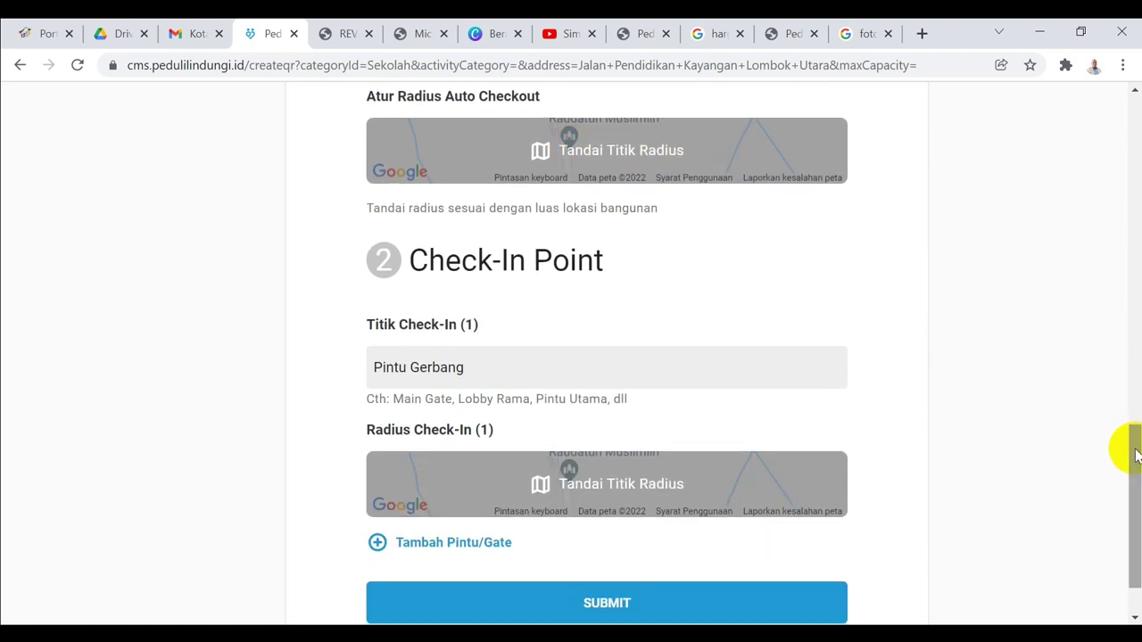
left_click(480, 372)
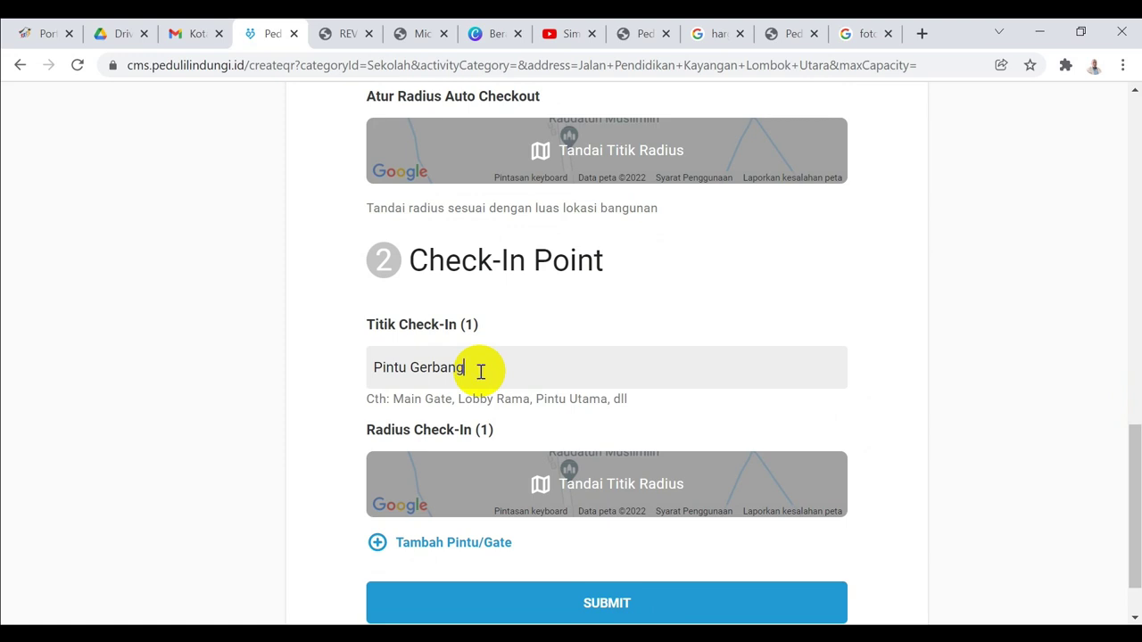
key("BackSpace")
key("BackSpace")
key("BackSpace")
key("BackSpace")
key("BackSpace")
key("BackSpace")
key("BackSpace")
key("BackSpace")
key("BackSpace")
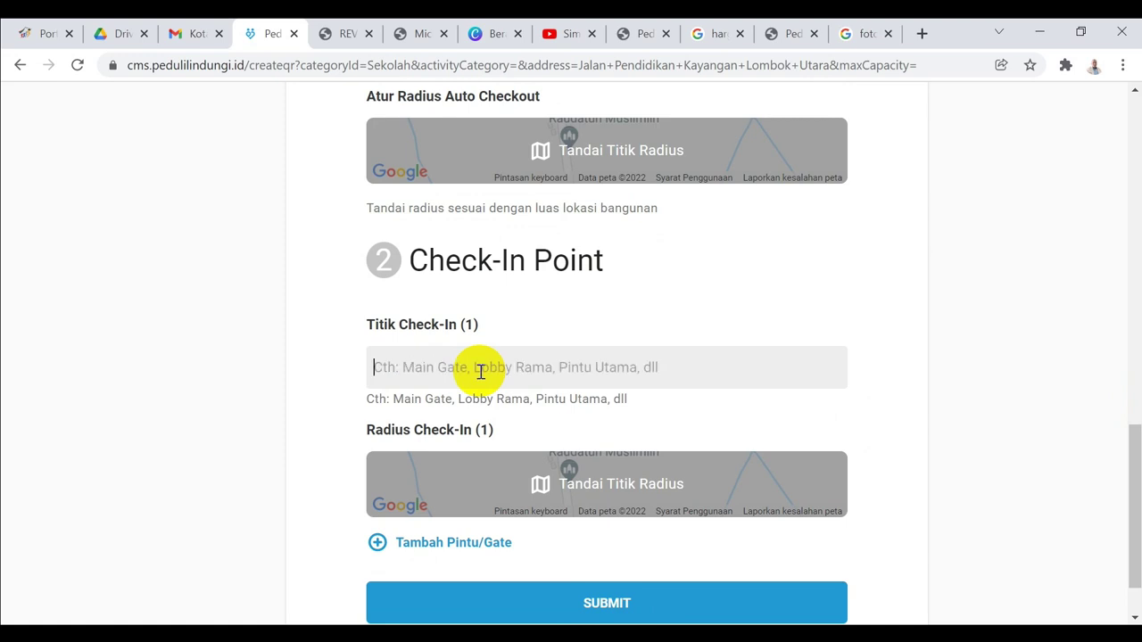
type("Pintu Gerbang")
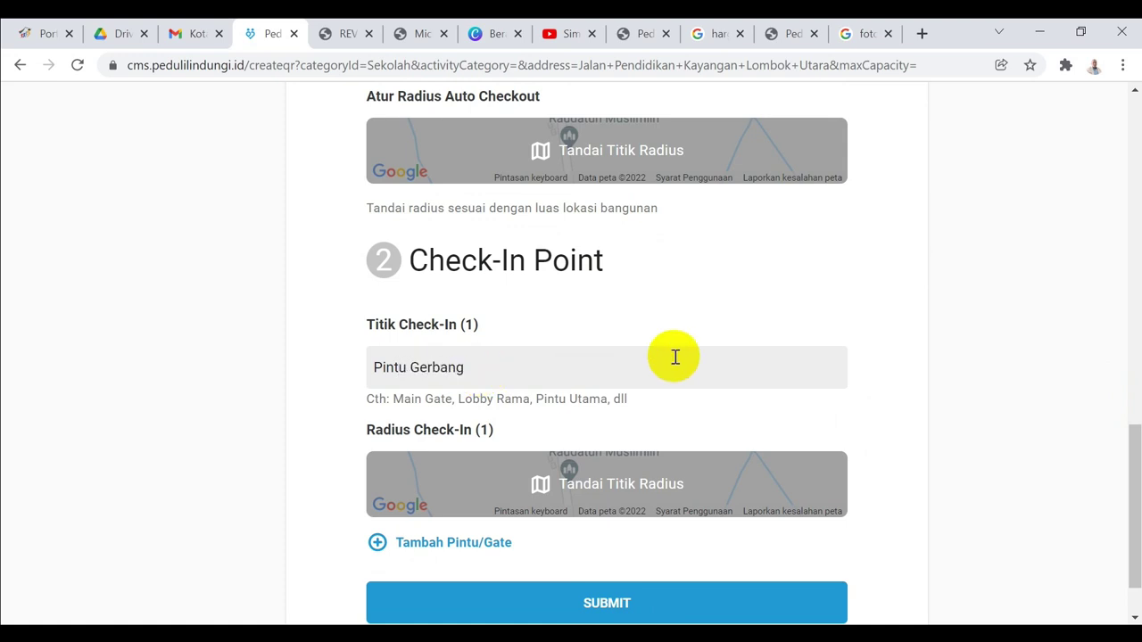
Submit the form, which is rejected for needing at least one check-in point
left_click_drag(1133, 430, 1129, 541)
left_click(604, 530)
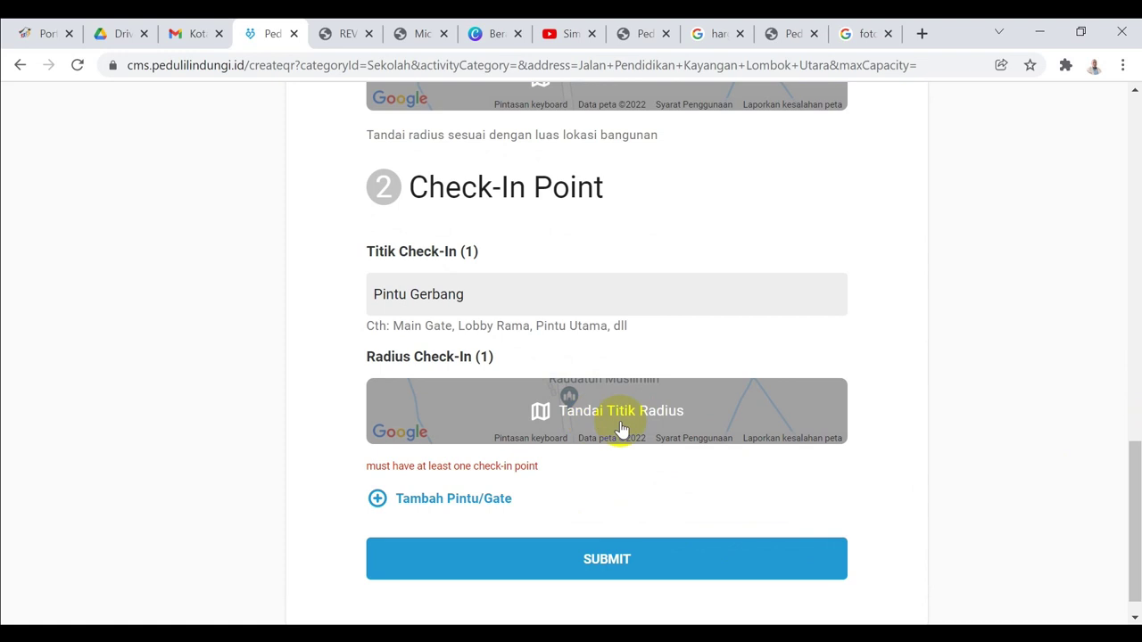
left_click_drag(1131, 473, 1109, 380)
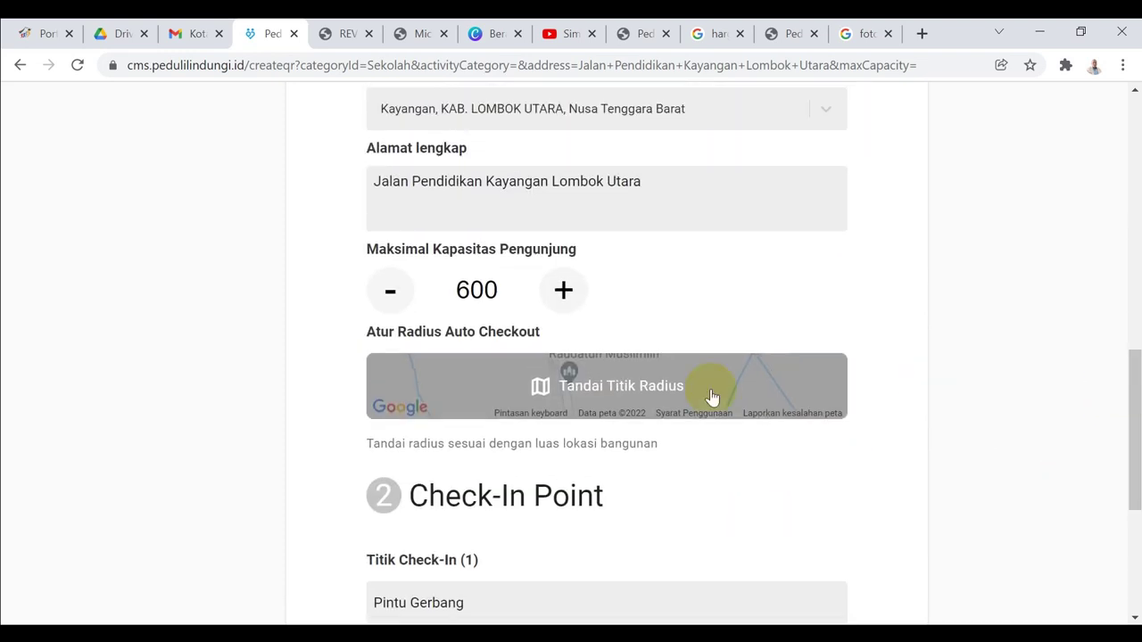
left_click(642, 387)
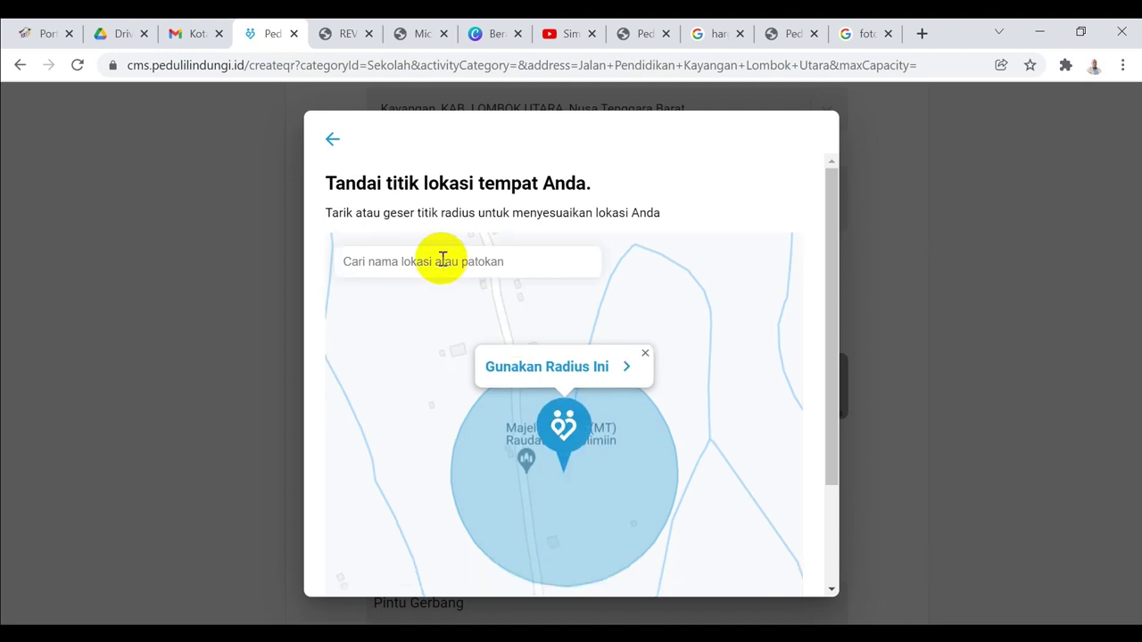
Mark a 150 M auto-checkout radius around Kayangan Lombok Utara on the map
left_click(442, 260)
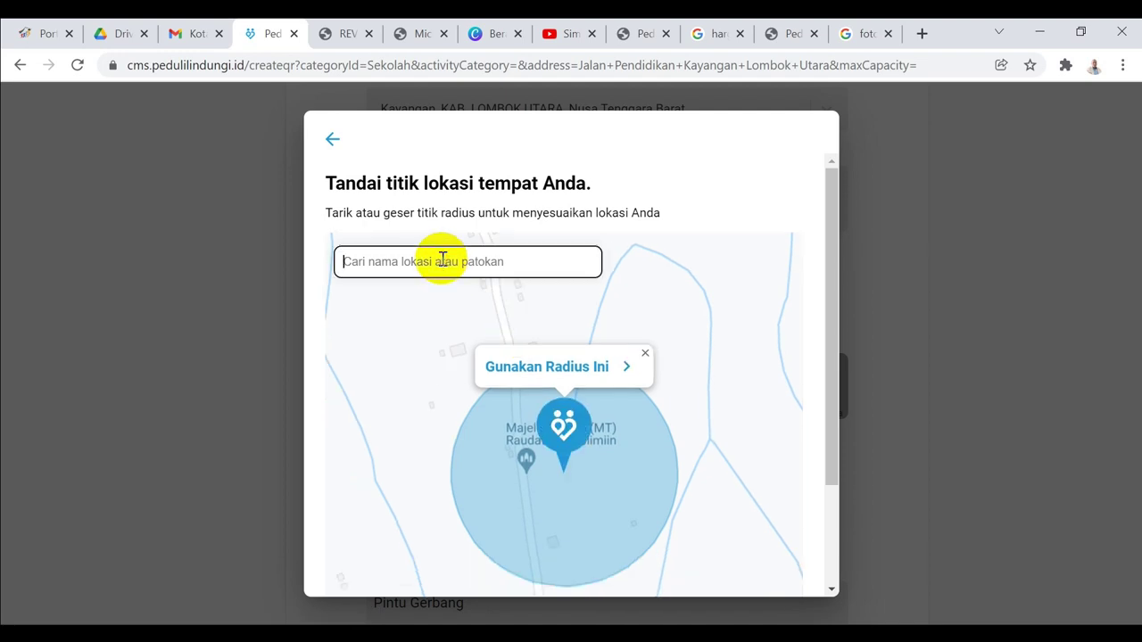
type("Kayangan Lombok Utara")
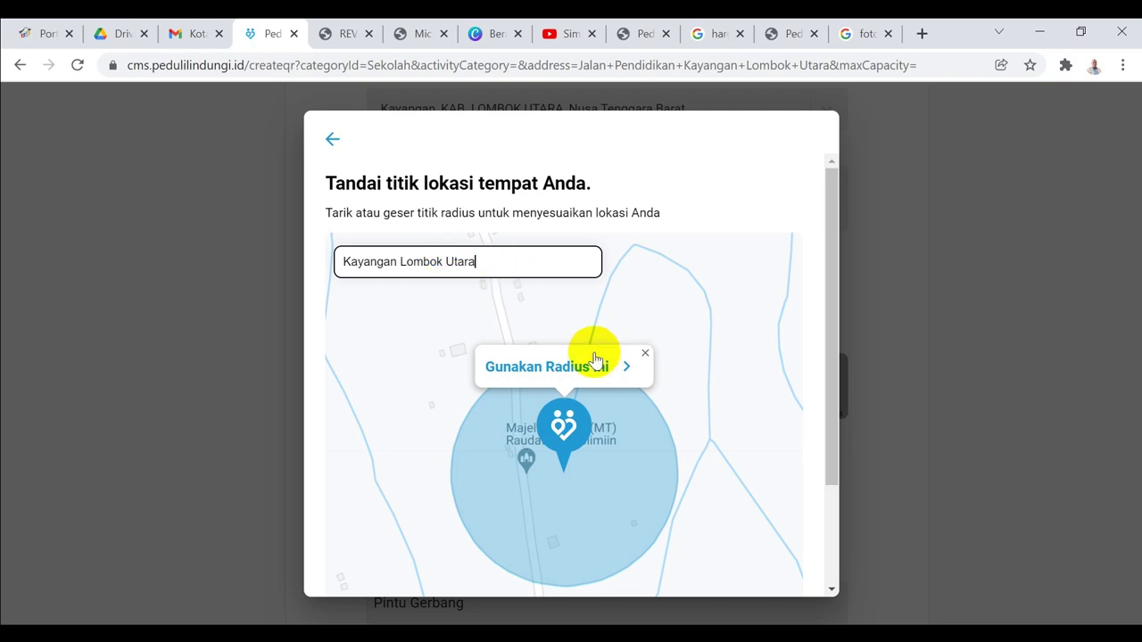
left_click_drag(835, 331, 830, 401)
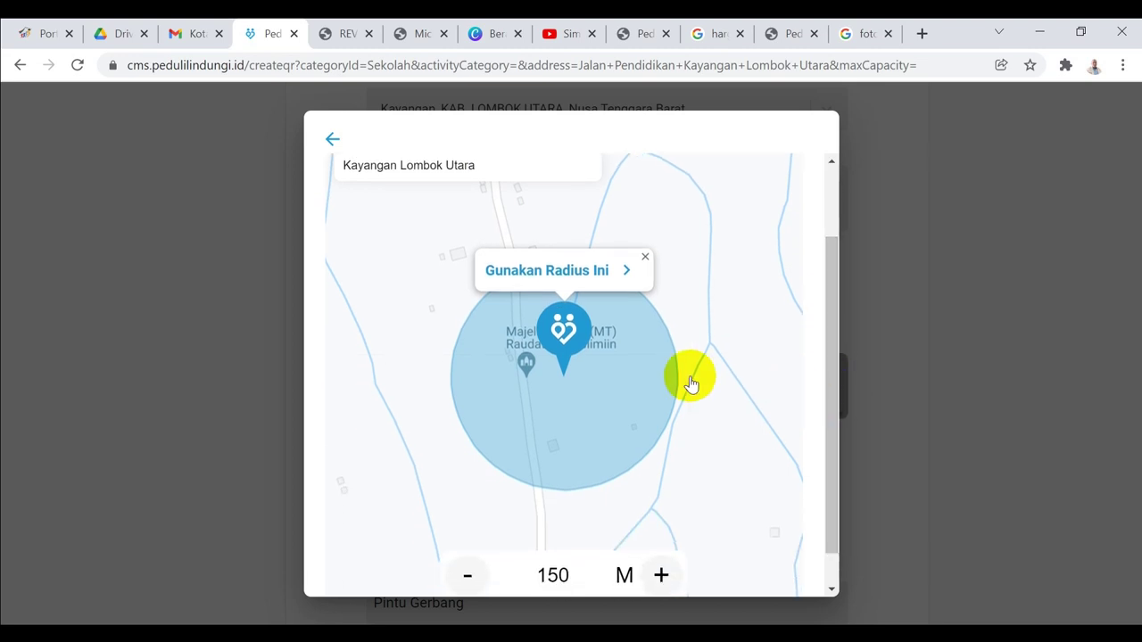
left_click(560, 326)
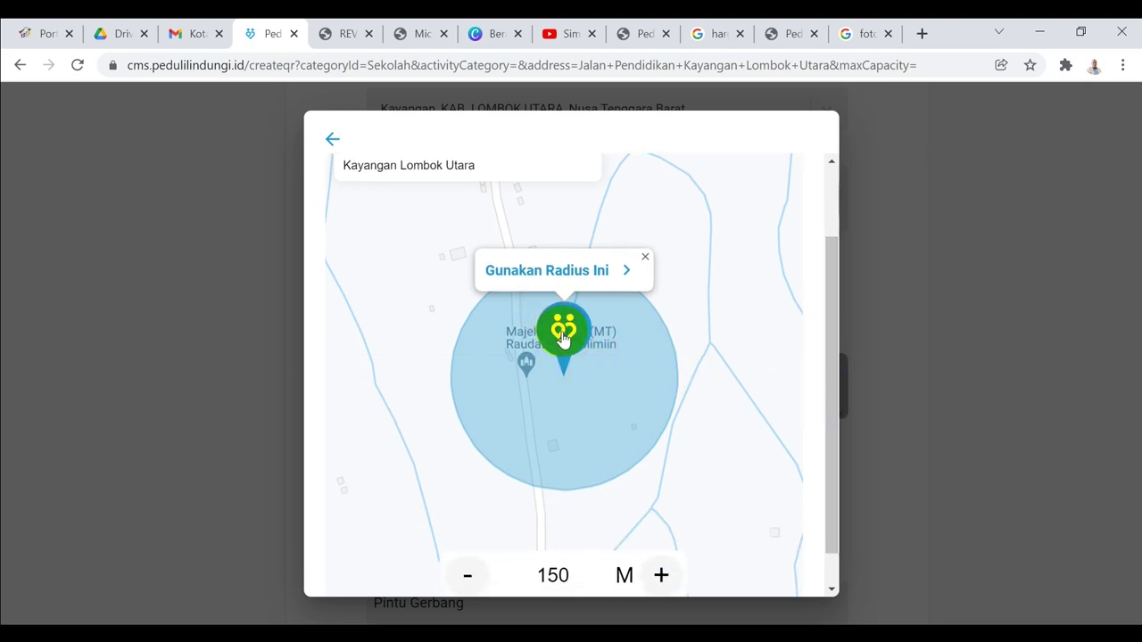
left_click(579, 267)
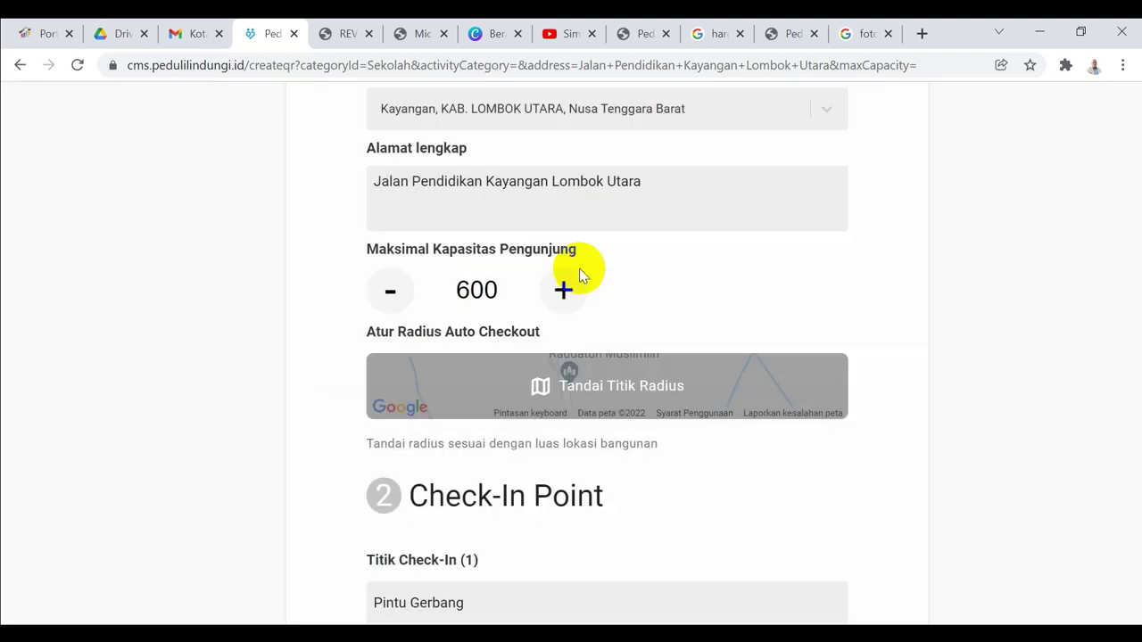
Give Pintu Gerbang a 150 M check-in radius at Kayangan, then submit and confirm the form
left_click_drag(1130, 383, 1133, 484)
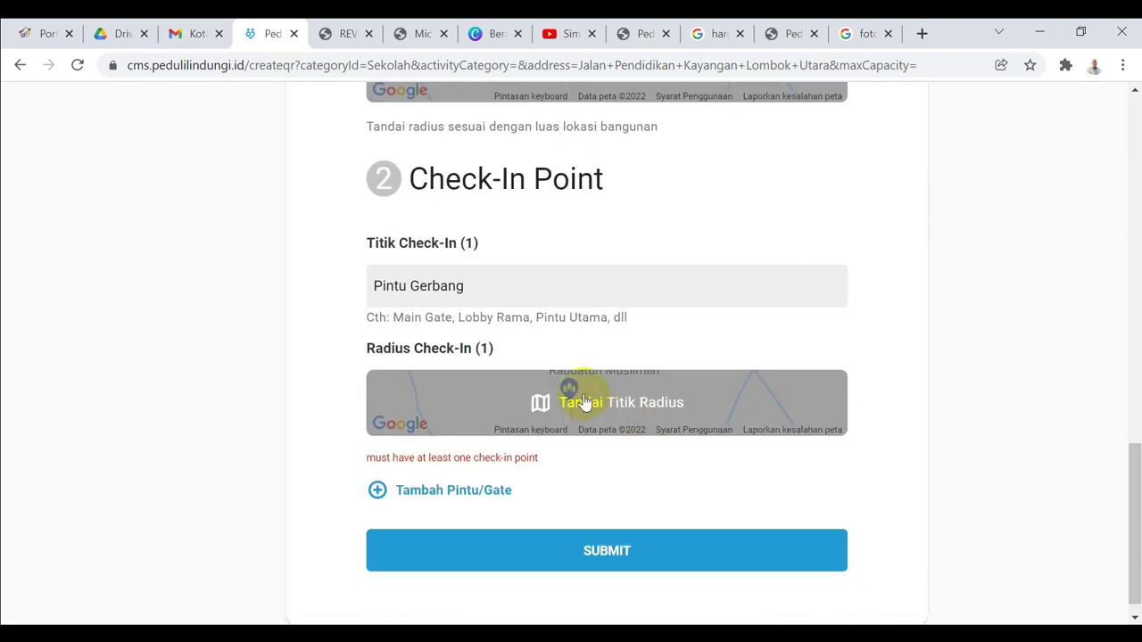
left_click(585, 401)
left_click(420, 225)
type("Kayangan Lombok Utara")
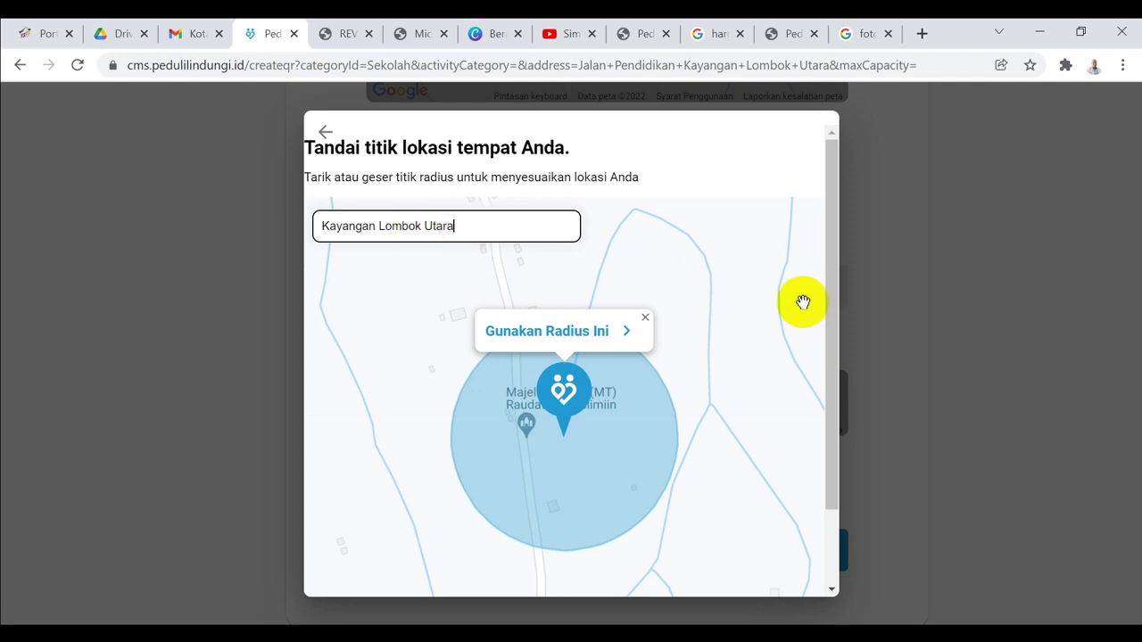
left_click_drag(836, 340, 754, 454)
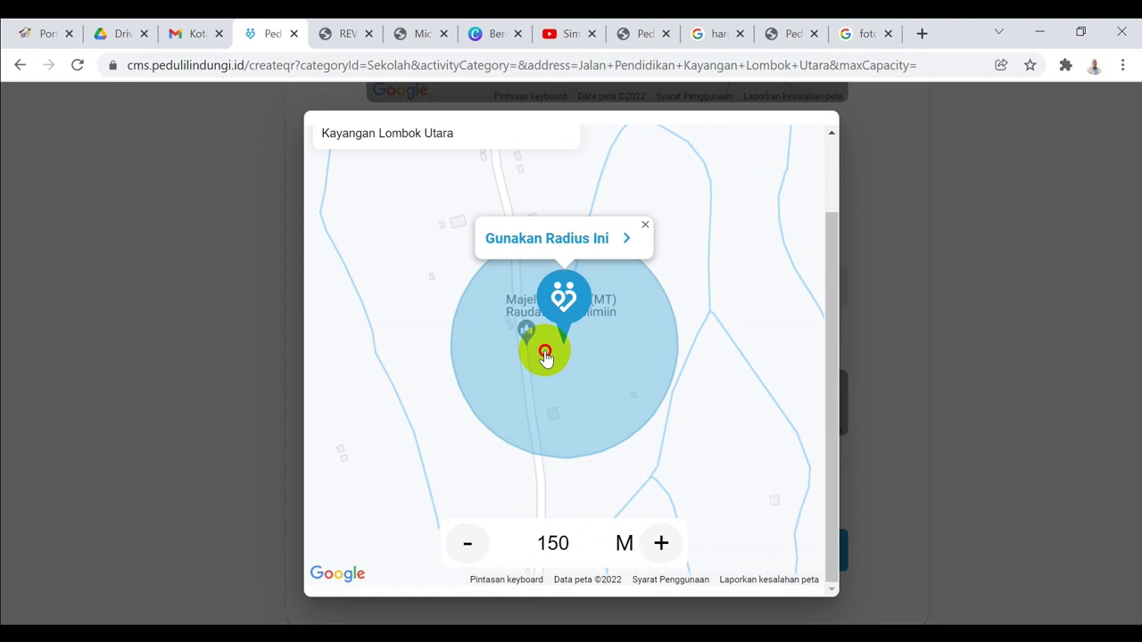
left_click(570, 243)
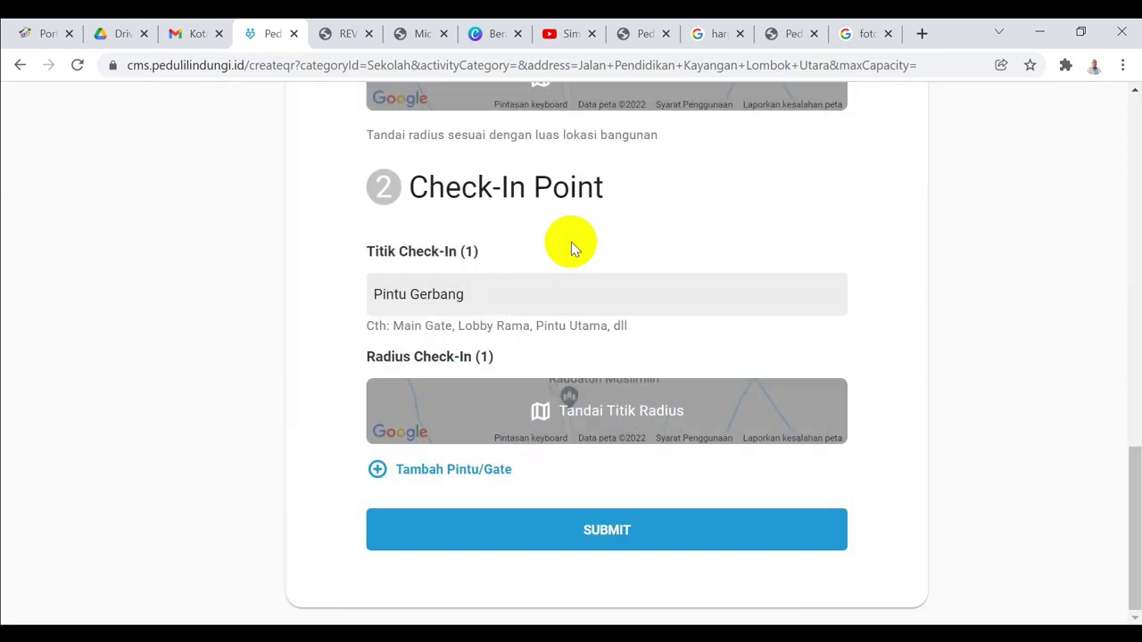
left_click(603, 540)
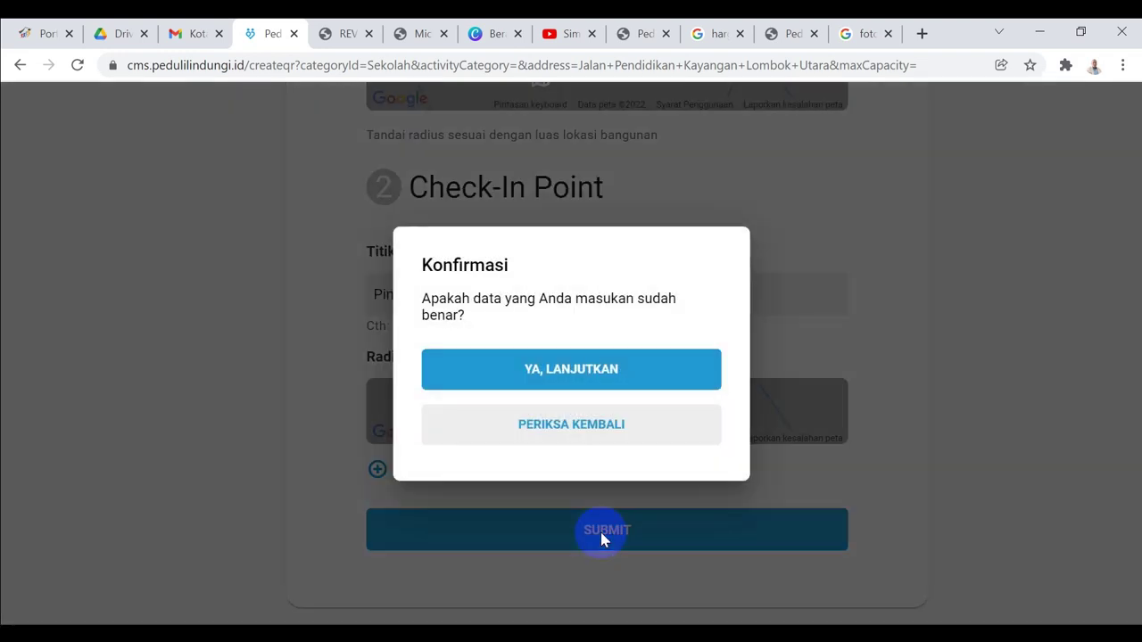
left_click(548, 379)
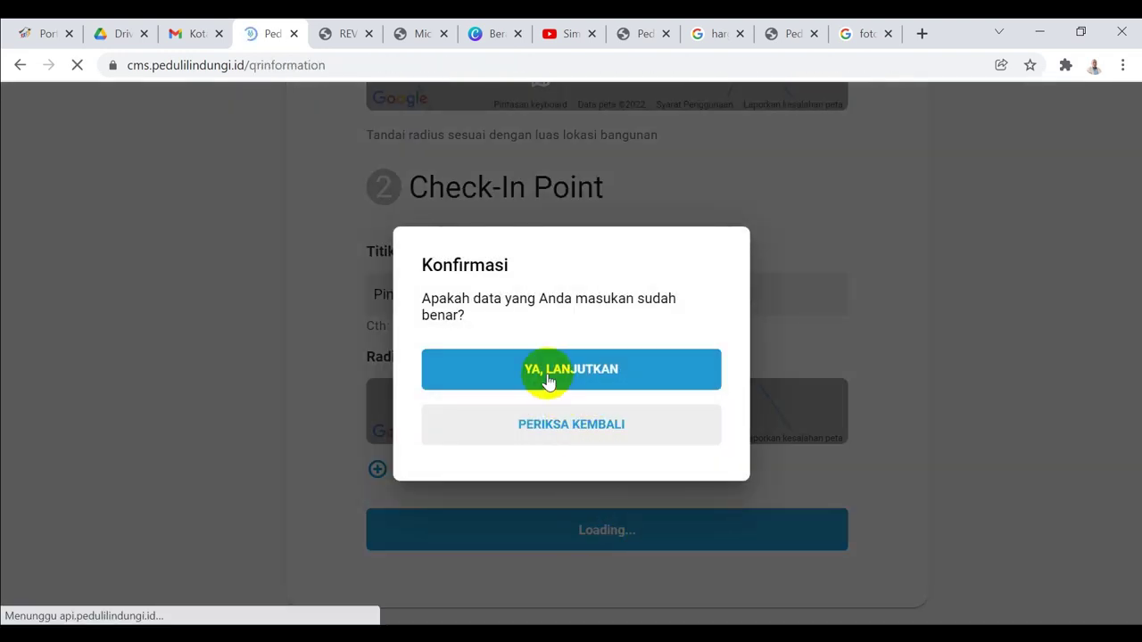